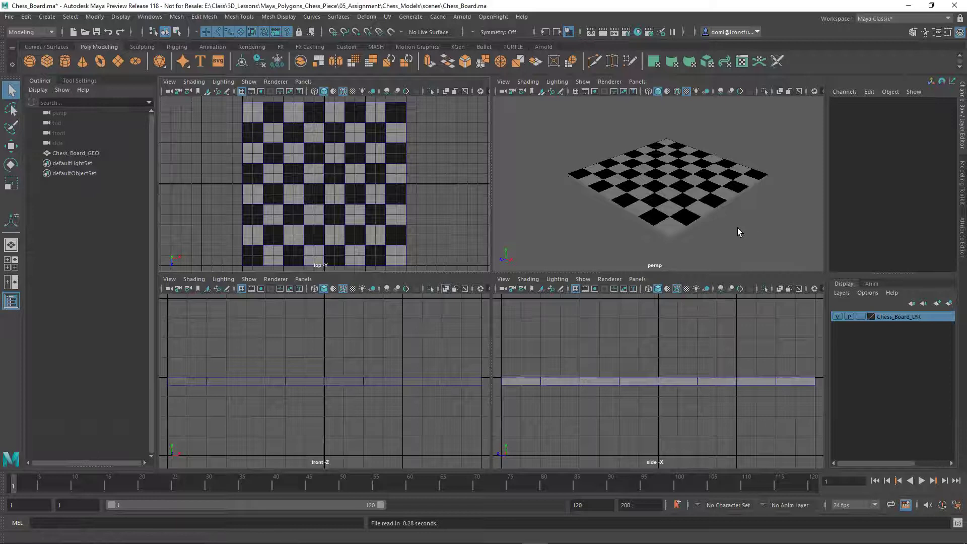
- Select the finished chess board in the perspective view and examine its squares and edges from several angles
key(space)
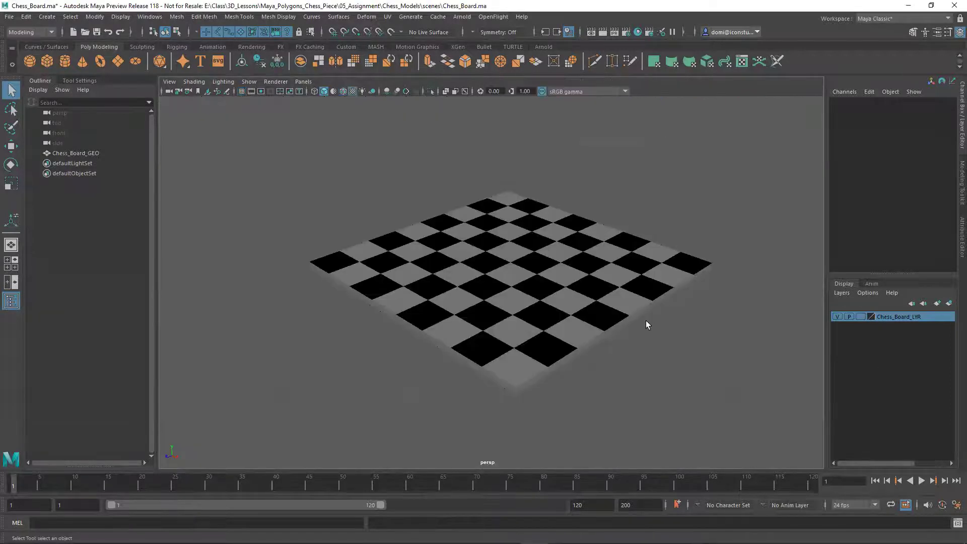
alt+drag(644, 322, 690, 323)
alt+right_drag(690, 324, 639, 300)
click(619, 348)
alt+drag(691, 368, 672, 356)
alt+right_drag(668, 355, 641, 342)
mouse_move(641, 343)
alt+mouse_down()
mouse_move(643, 360)
mouse_move(640, 342)
alt+mouse_up()
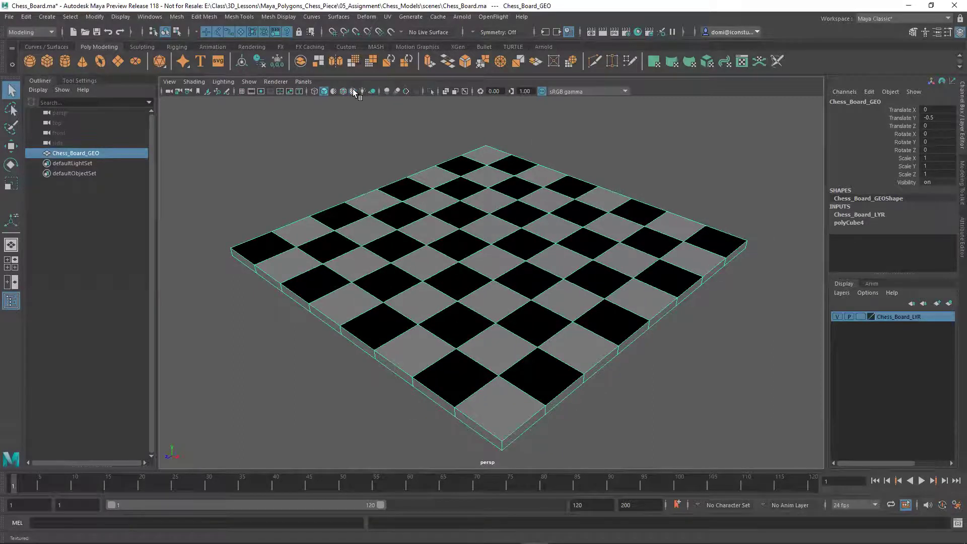
alt+drag(638, 207, 547, 214)
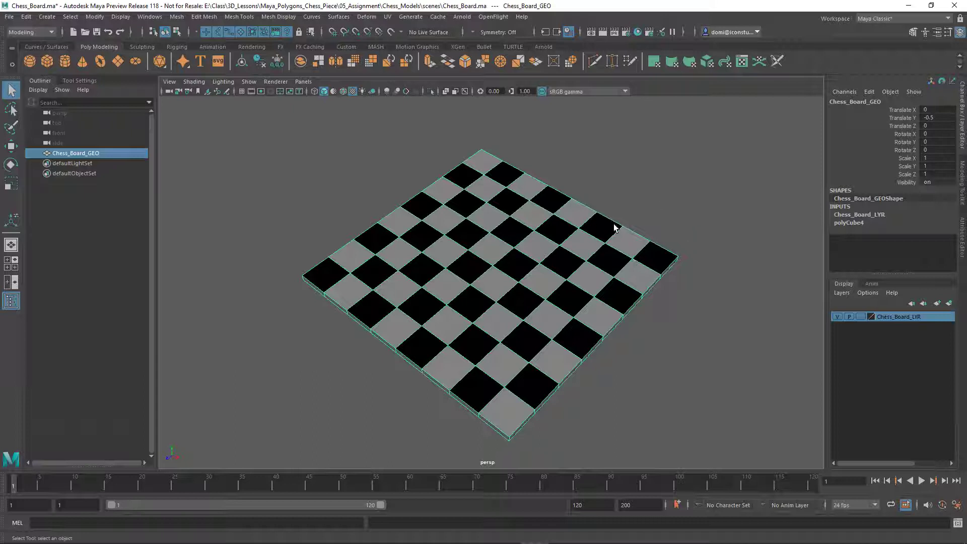
- Switch the chess board to face selection and pick individual squares to inspect how its faces are laid out
right_drag(556, 261, 557, 280)
click(561, 260)
click(561, 260)
click(557, 227)
click(532, 215)
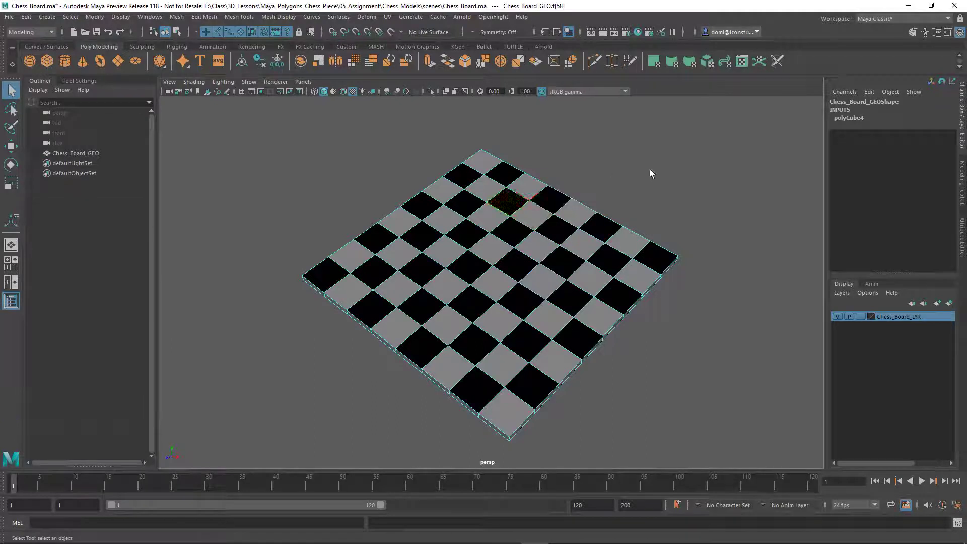
click(670, 229)
mouse_move(690, 287)
alt+mouse_down()
mouse_move(663, 275)
mouse_move(674, 277)
alt+mouse_up()
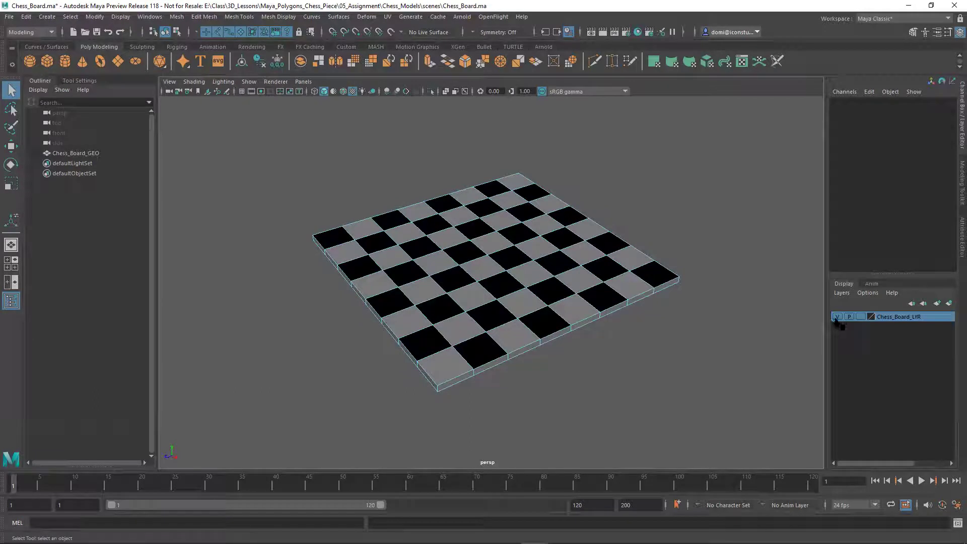
- Hide the Chess_Board_LYR layer and create a polygon cube at the origin with the perspective grid shown
click(835, 317)
key(space)
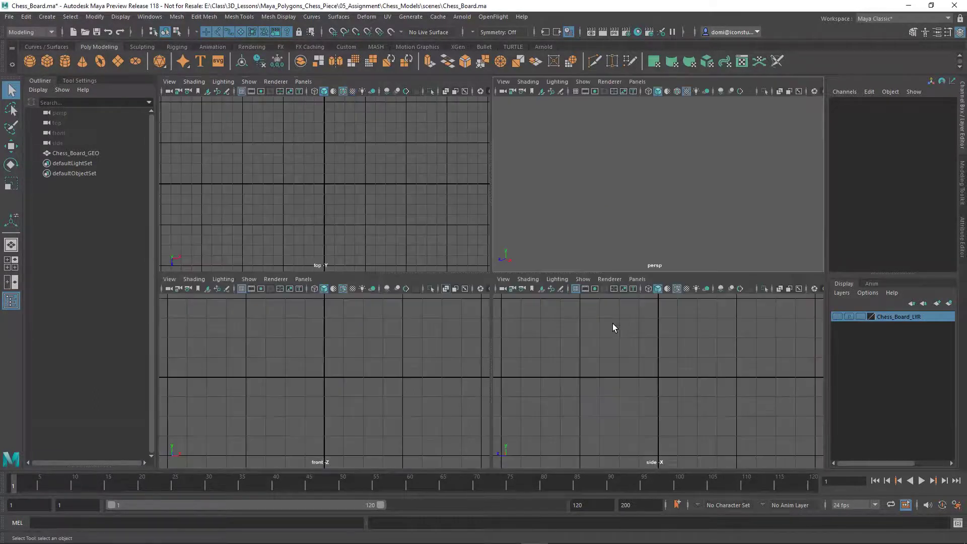
click(46, 61)
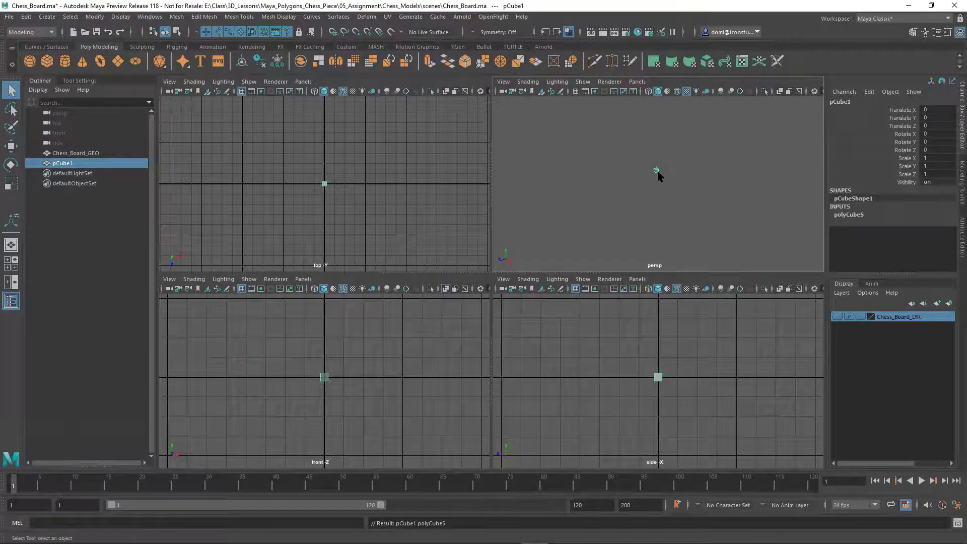
click(576, 92)
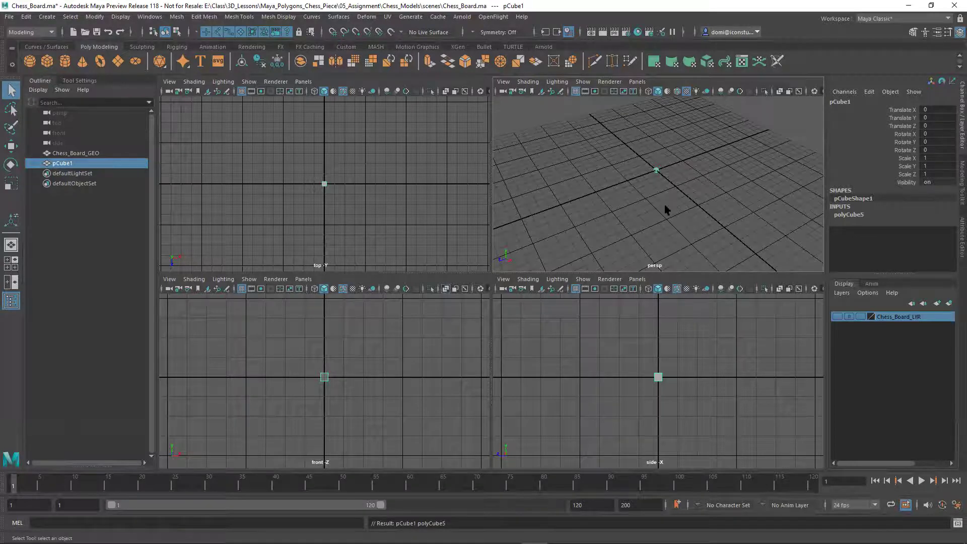
alt+drag(656, 210, 680, 209)
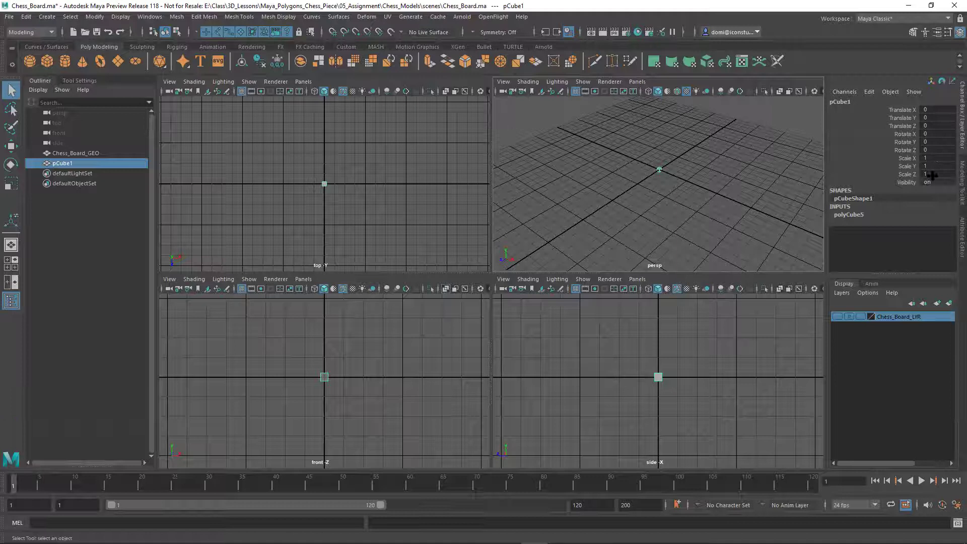
- Set the new cube's width to 40 and its depth to 40 in its creation settings
click(848, 215)
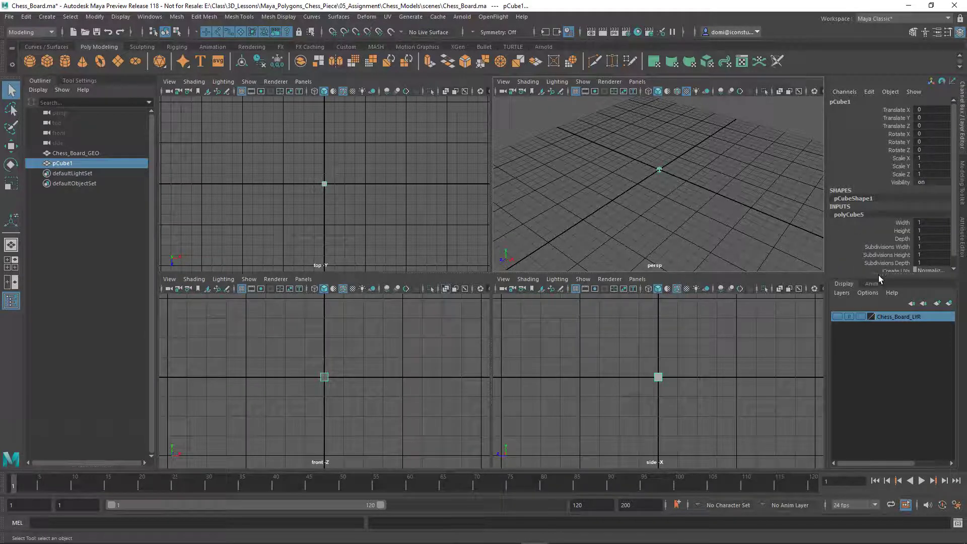
drag(880, 280, 878, 380)
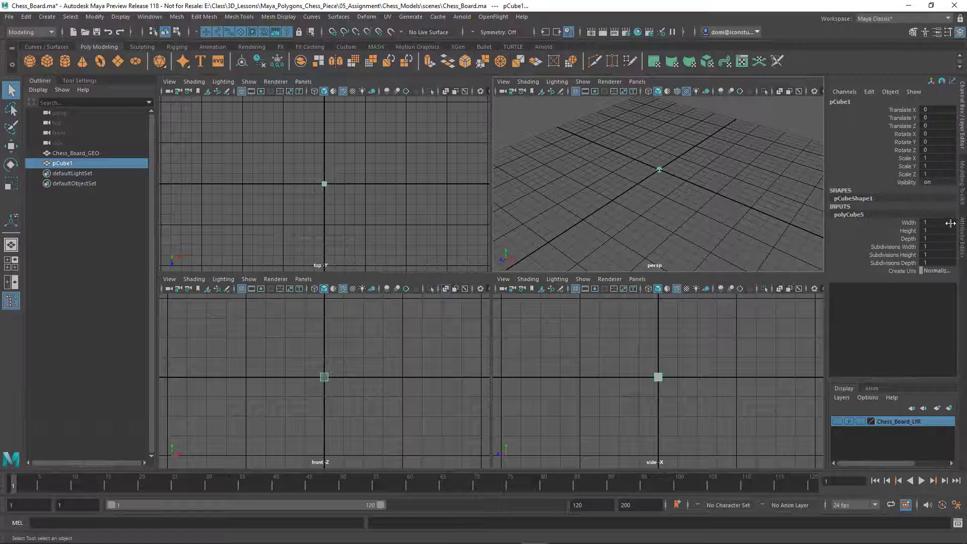
double_click(931, 222)
text(40)
key(Return)
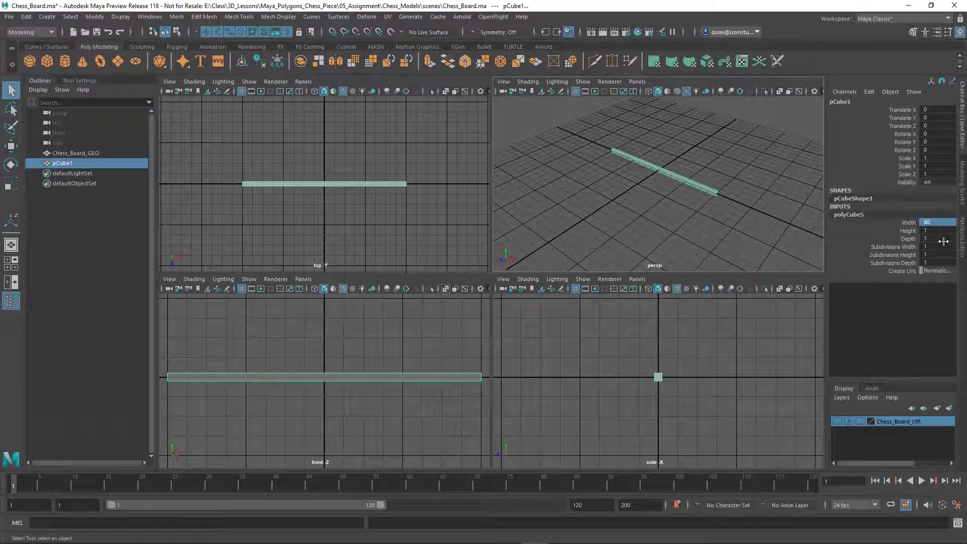
double_click(941, 239)
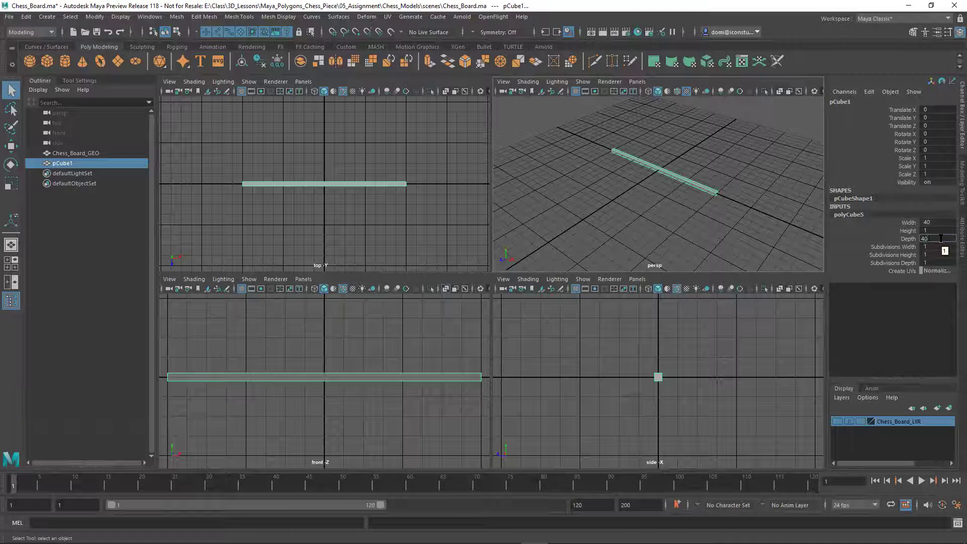
text(40)
key(Return)
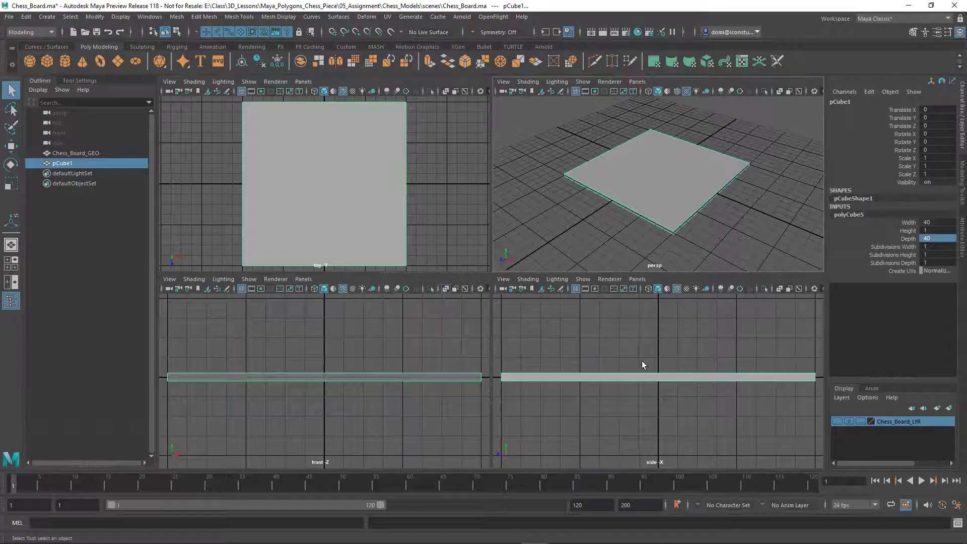
- In the side view, move the slab's pivot up from its centre to its top surface
key(space)
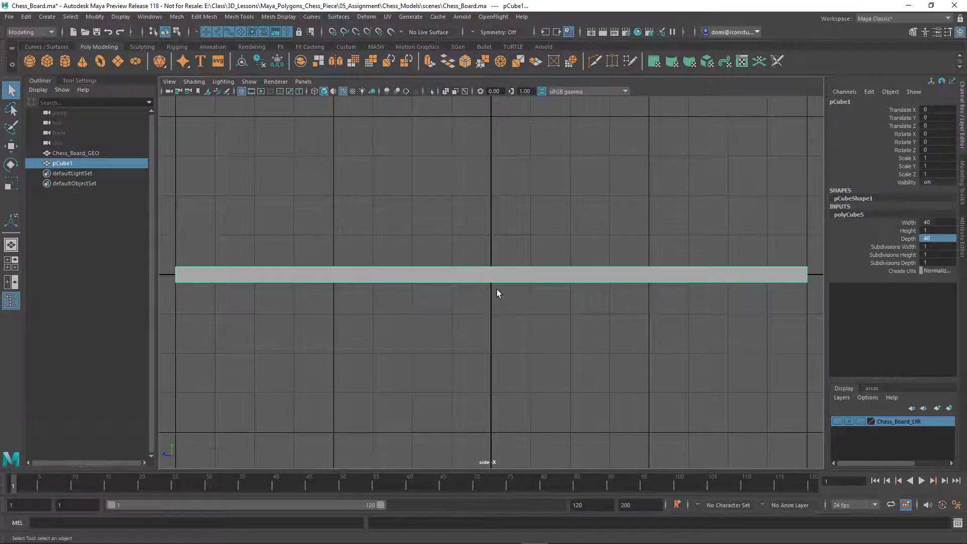
click(11, 147)
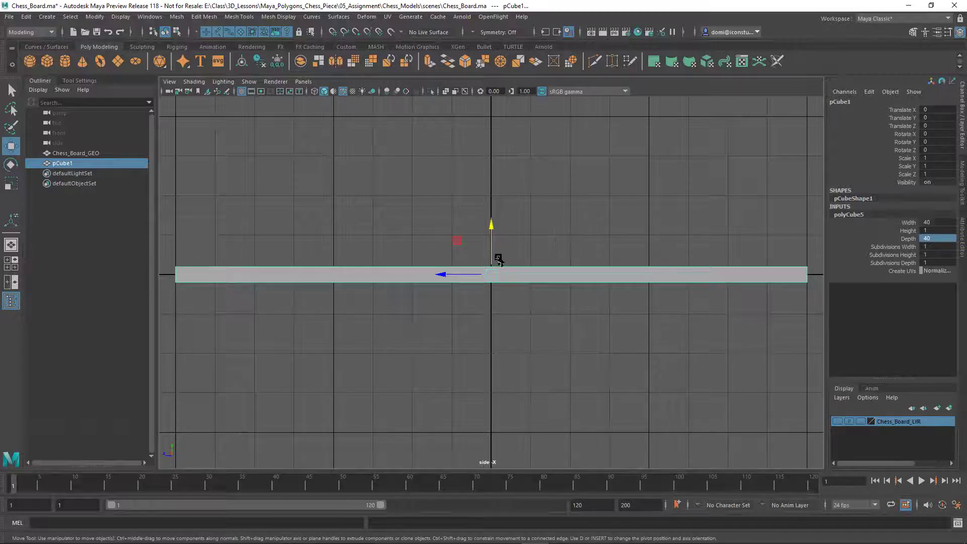
key(d)
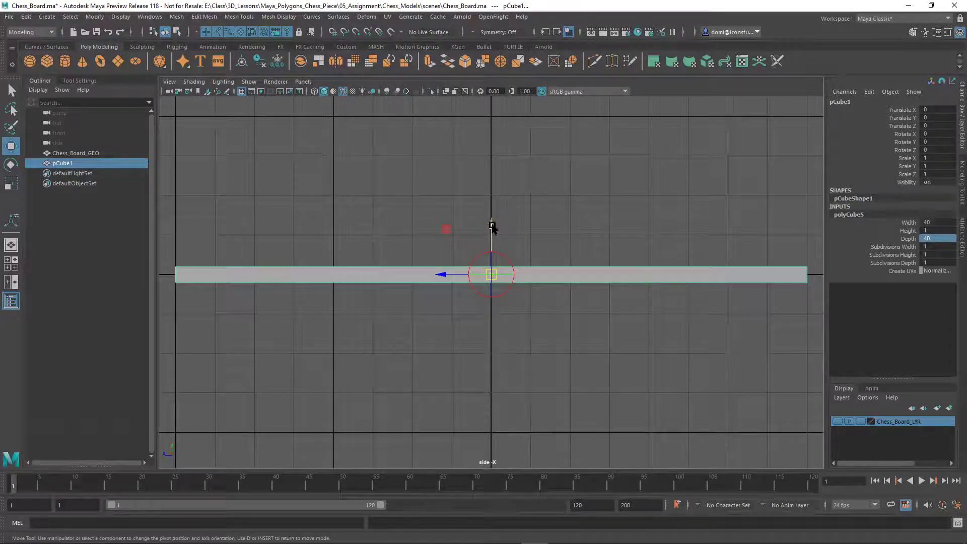
drag(492, 228, 492, 218)
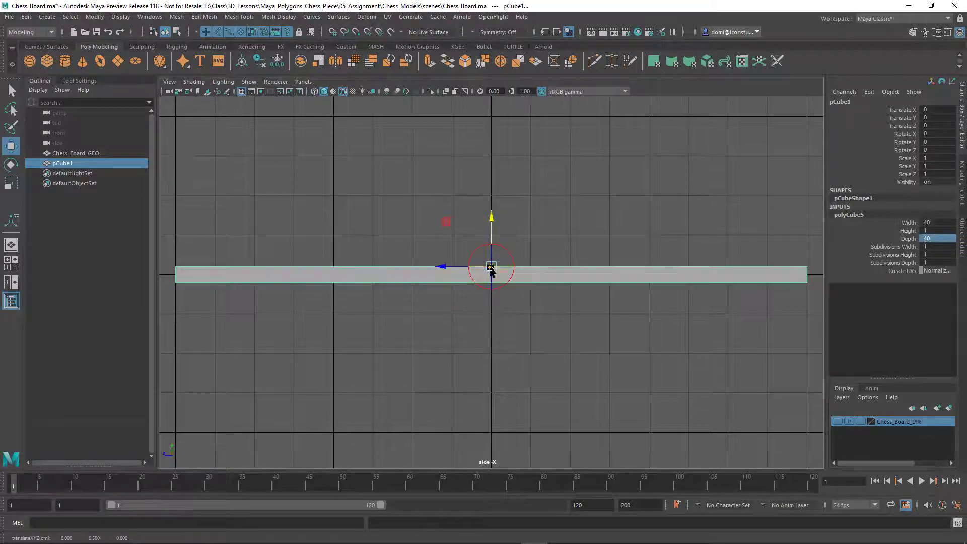
key(d)
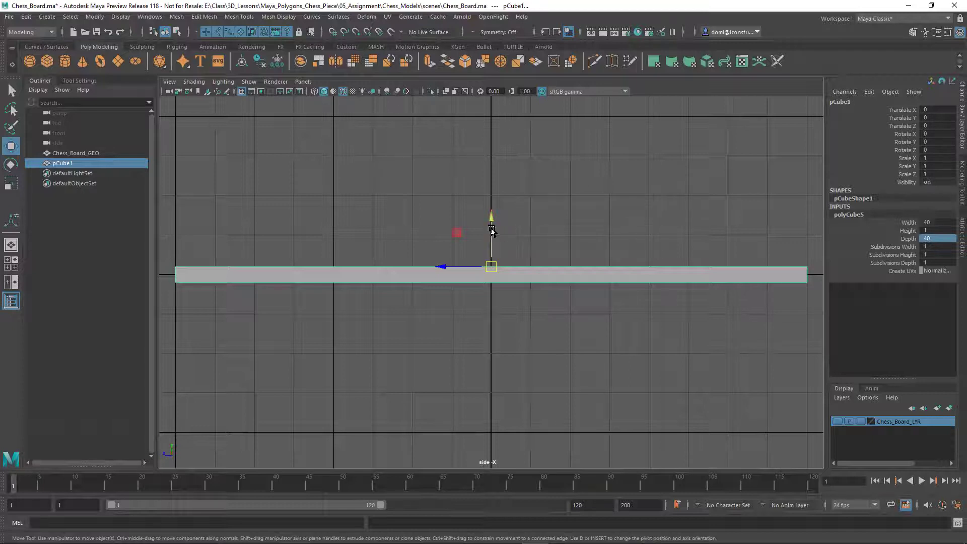
- Move the slab down to Translate Y -0.5 so its top surface lies on the ground plane
drag(491, 230, 503, 270)
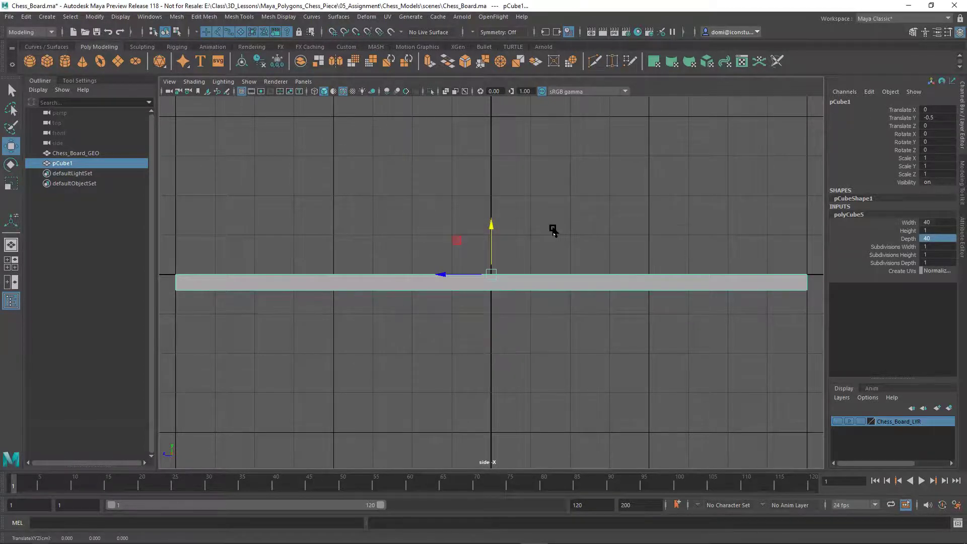
key(space)
key(space)
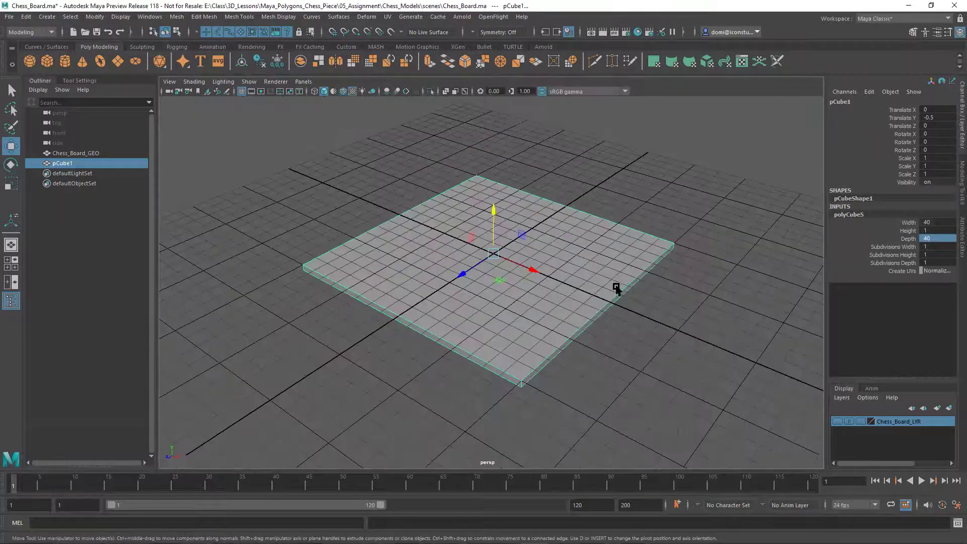
alt+drag(621, 243, 544, 225)
key(q)
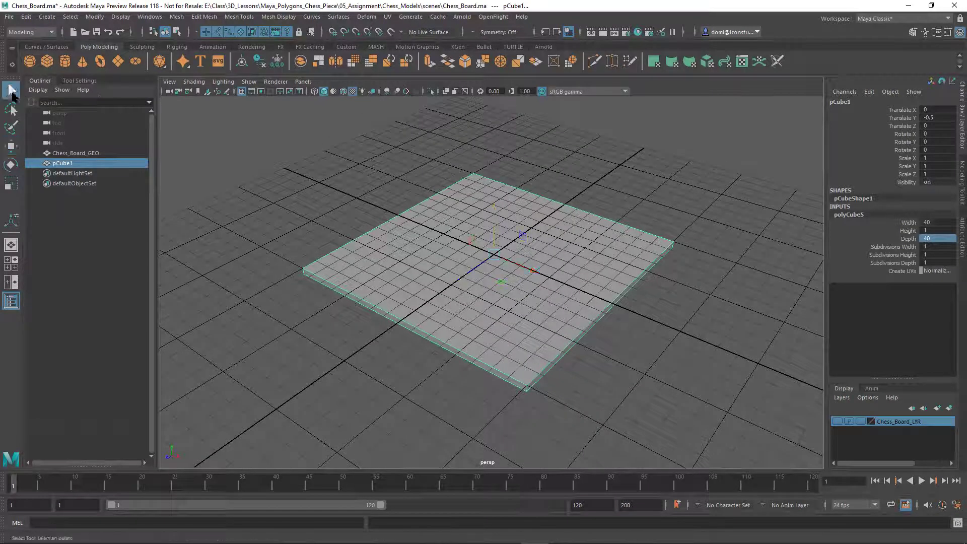
alt+drag(621, 185, 620, 184)
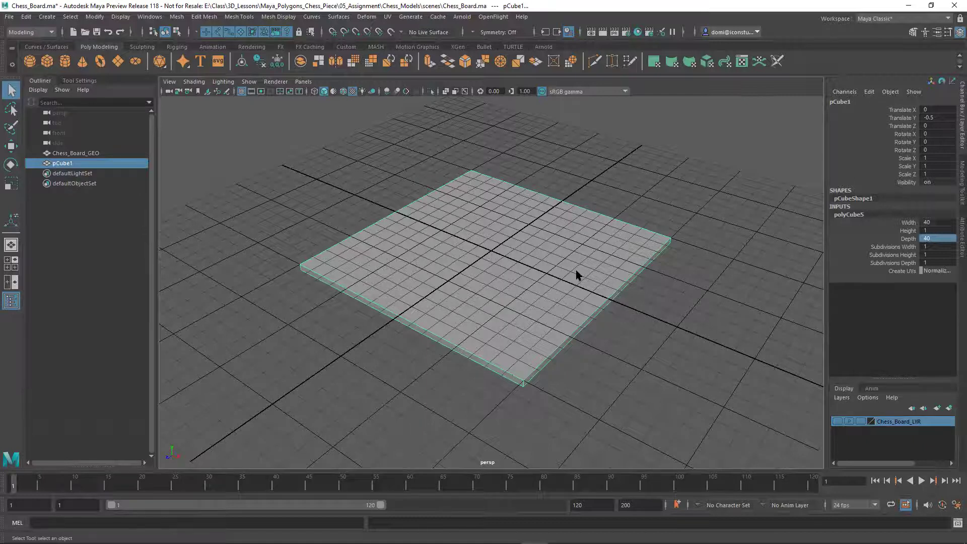
- Set the slab's Subdivisions Width and Subdivisions Depth to 8 each
double_click(942, 247)
key(Return)
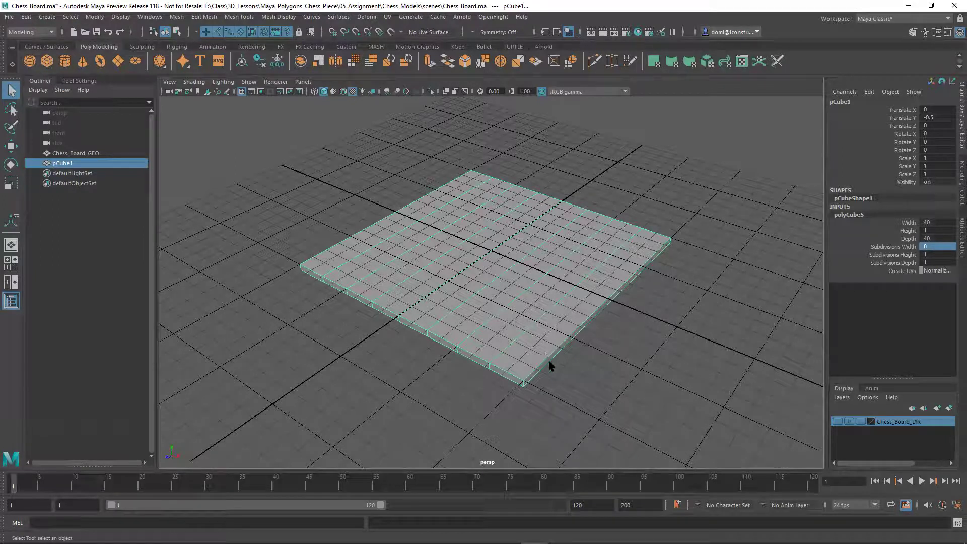
double_click(931, 262)
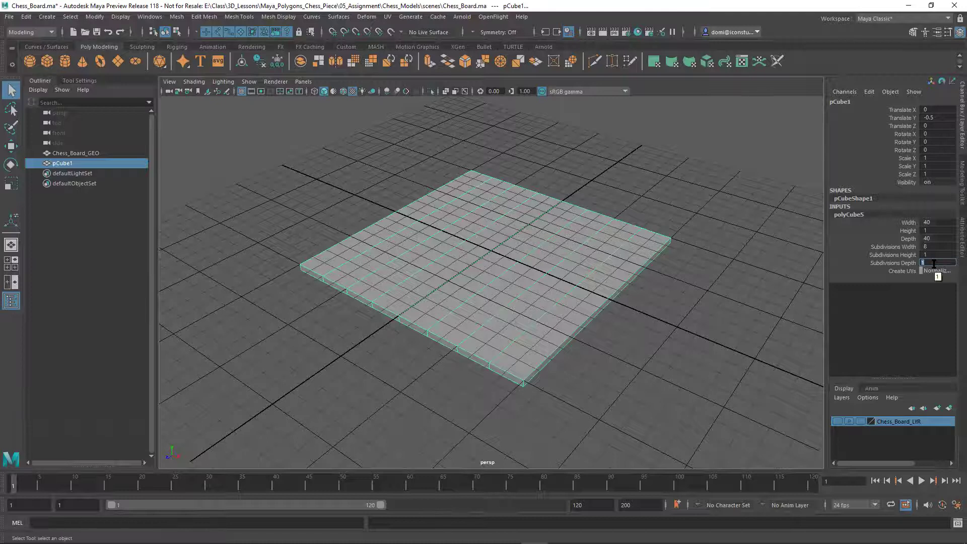
key(Return)
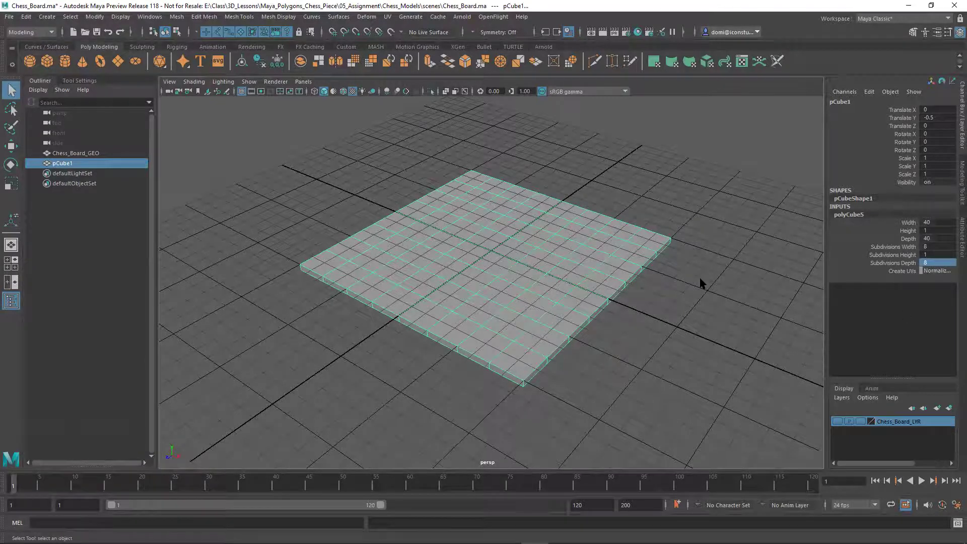
- Turn off the grid in the perspective view and frame the subdivided slab
mouse_move(705, 270)
alt+mouse_down()
mouse_move(712, 263)
mouse_move(700, 252)
alt+mouse_up()
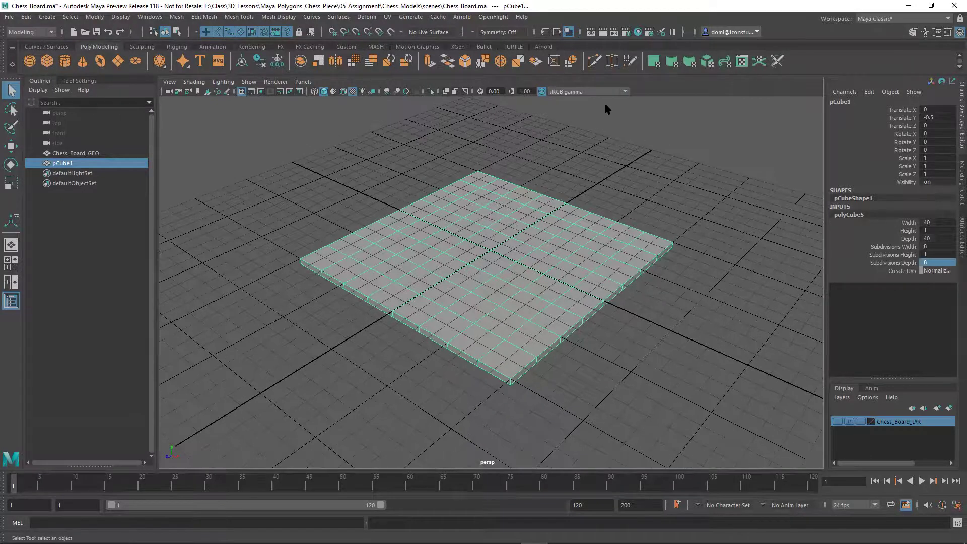
click(242, 91)
mouse_move(568, 174)
alt+mouse_down()
mouse_move(583, 177)
mouse_move(559, 172)
mouse_move(578, 166)
alt+mouse_up()
alt+middle_drag(577, 167, 584, 163)
alt+right_drag(584, 164, 637, 220)
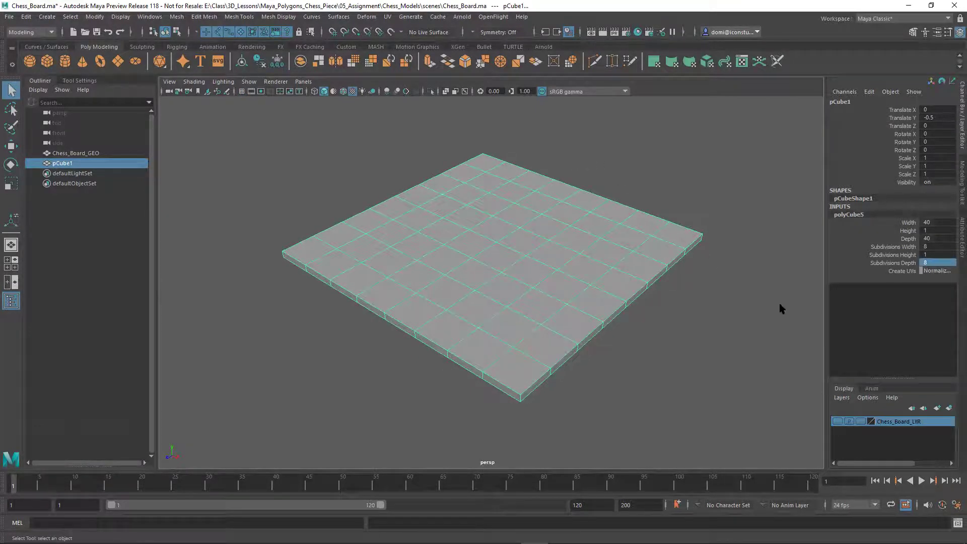
- Add the slab to a new display layer and toggle both layers' visibility to compare it with the finished board
click(949, 409)
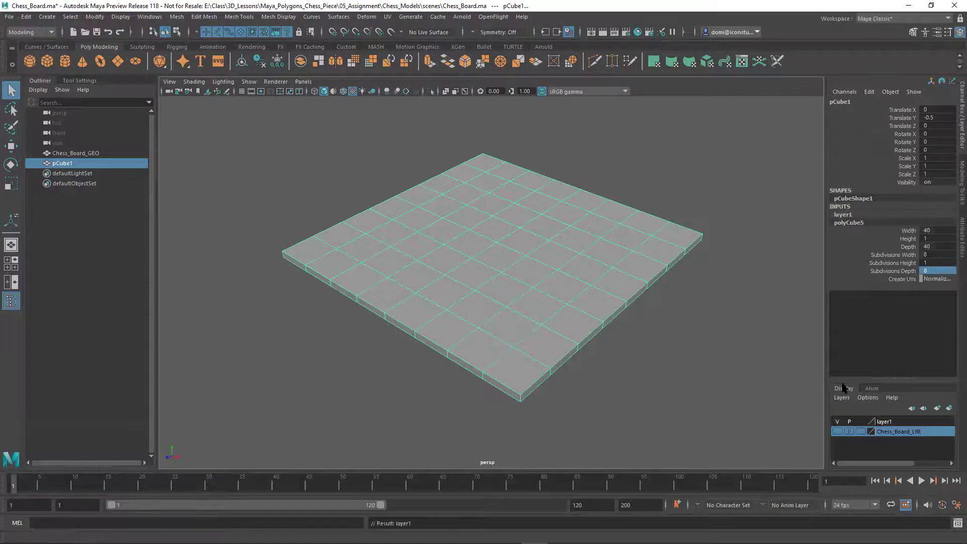
click(744, 364)
click(836, 431)
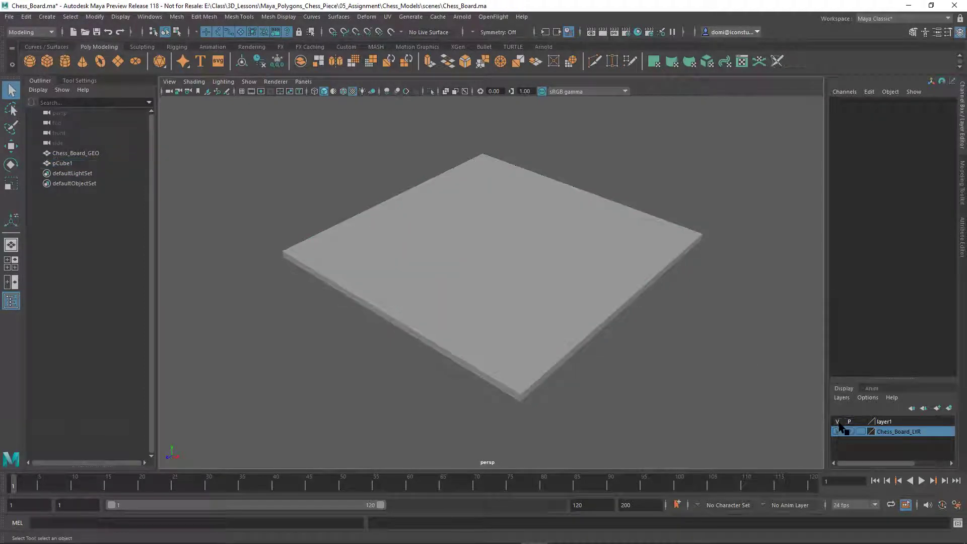
click(837, 422)
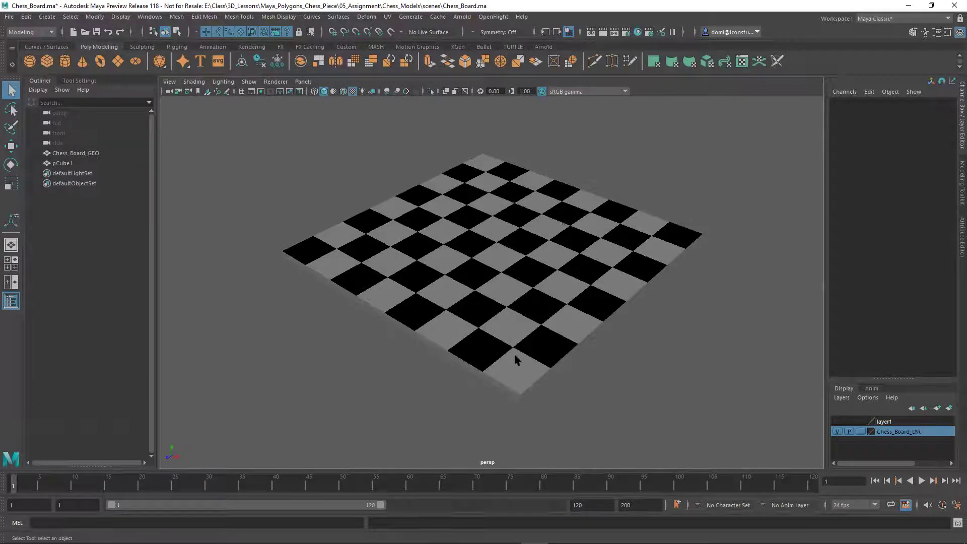
click(837, 431)
click(837, 421)
- Select the slab and examine the attributes of its transform, shape, display layer and polyCube history nodes
drag(546, 264, 611, 297)
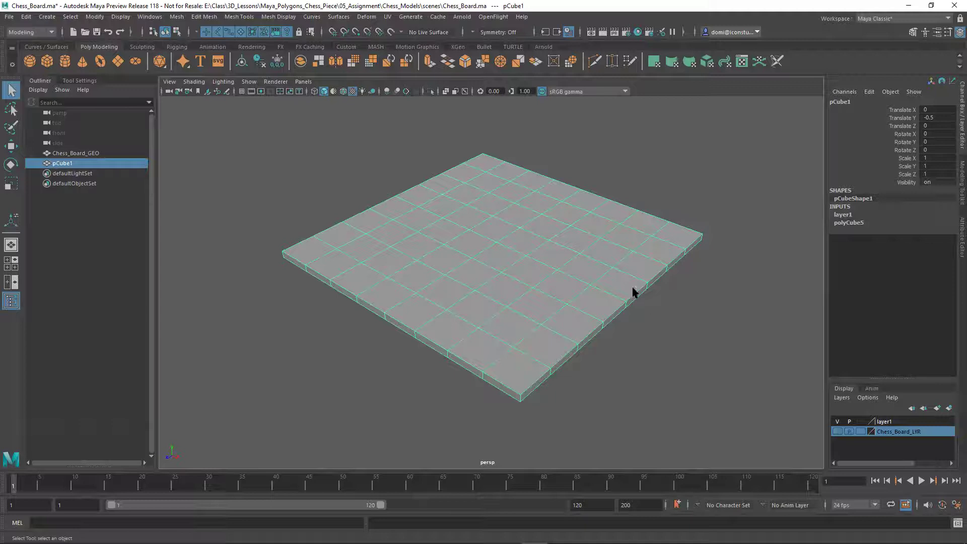
alt+drag(708, 313, 711, 294)
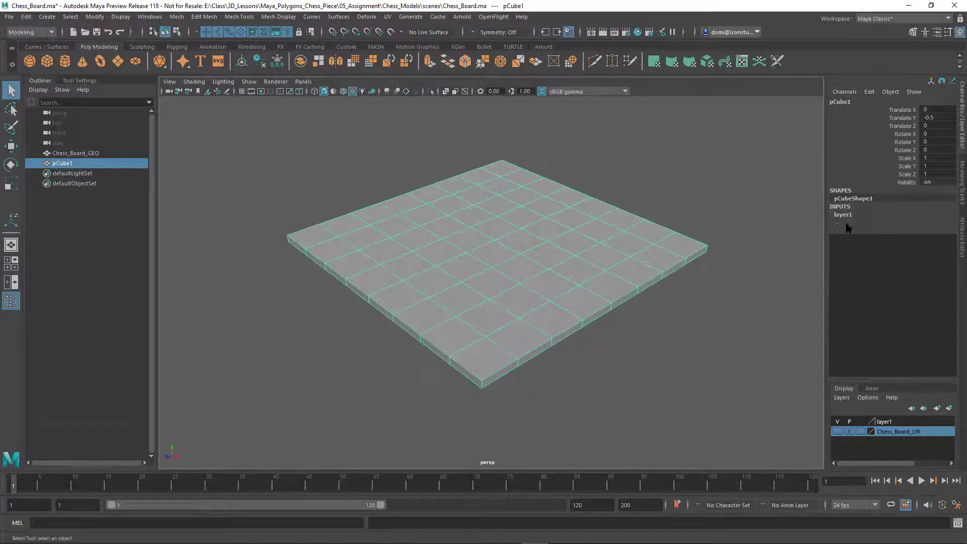
click(848, 223)
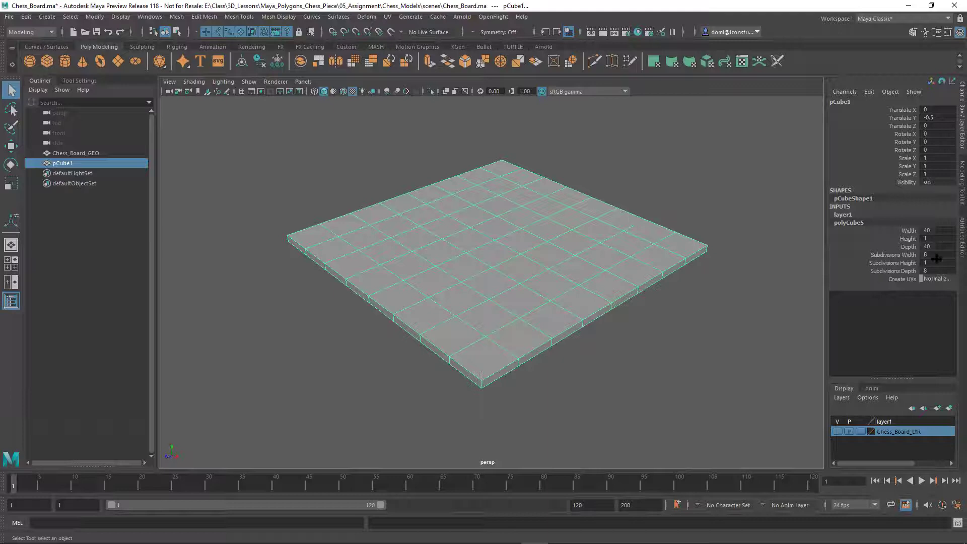
click(957, 245)
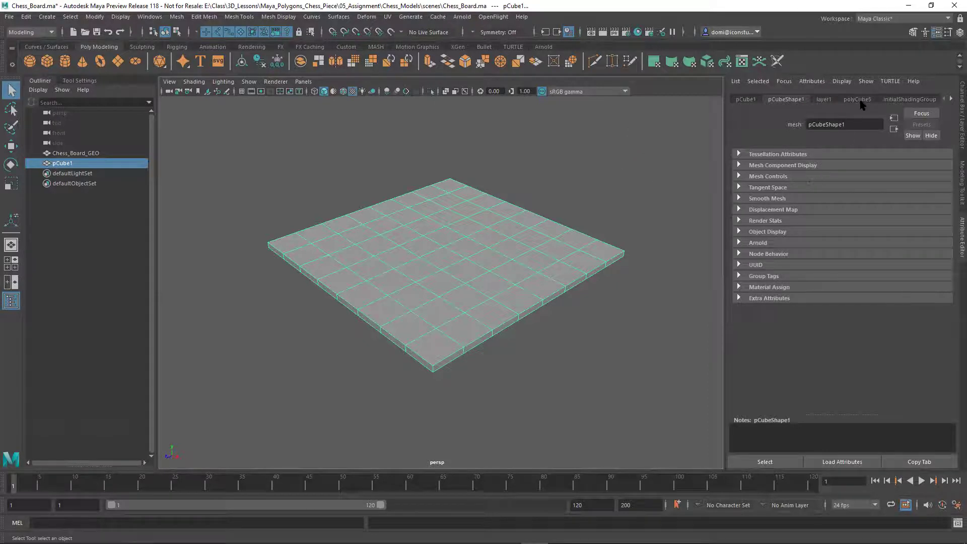
click(859, 99)
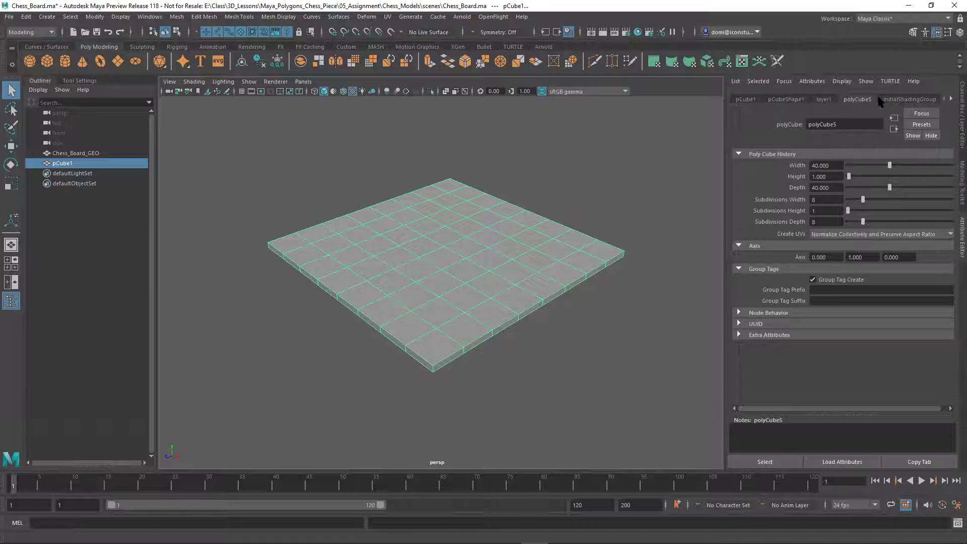
click(823, 101)
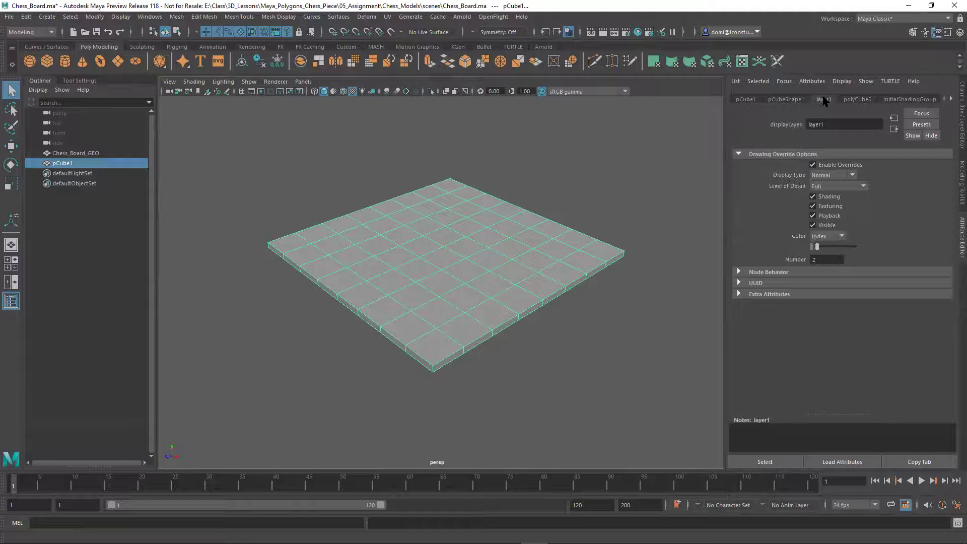
click(789, 100)
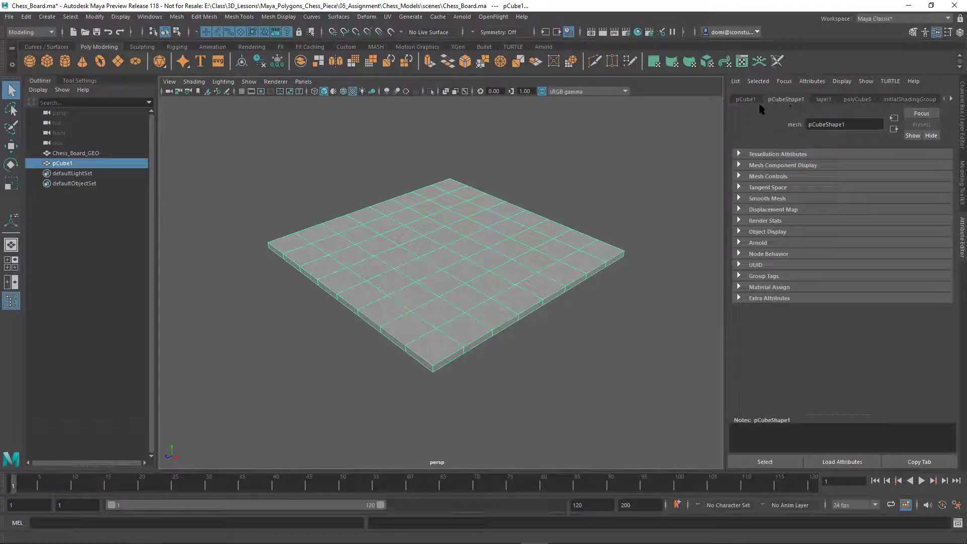
click(745, 100)
click(858, 100)
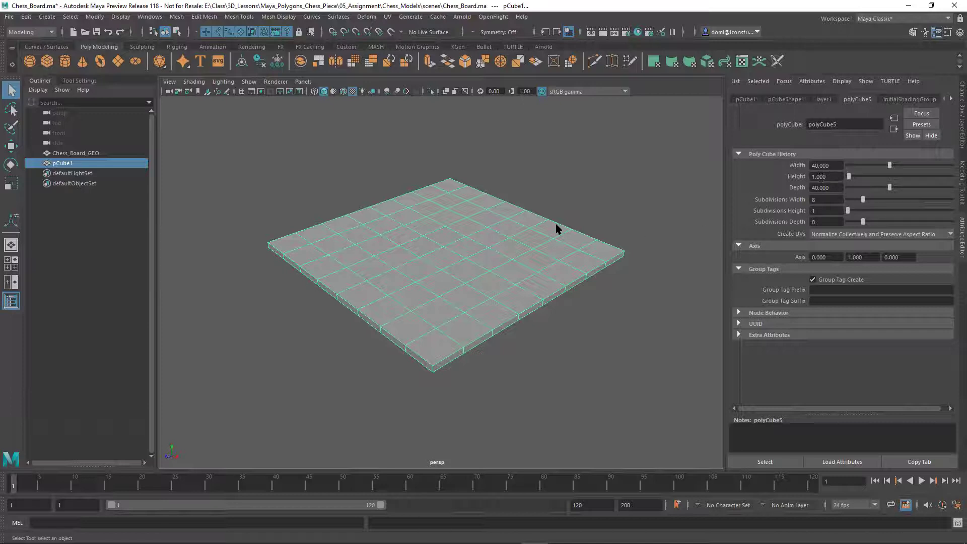
- Make one copy of the slab with Duplicate Special, offset 5 units in X, with Duplicate input graph off
click(25, 17)
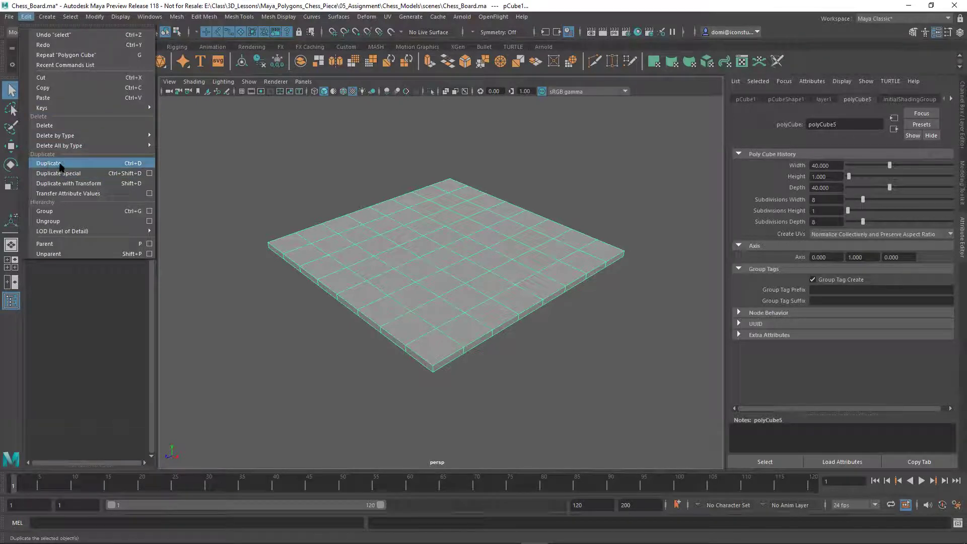
click(149, 173)
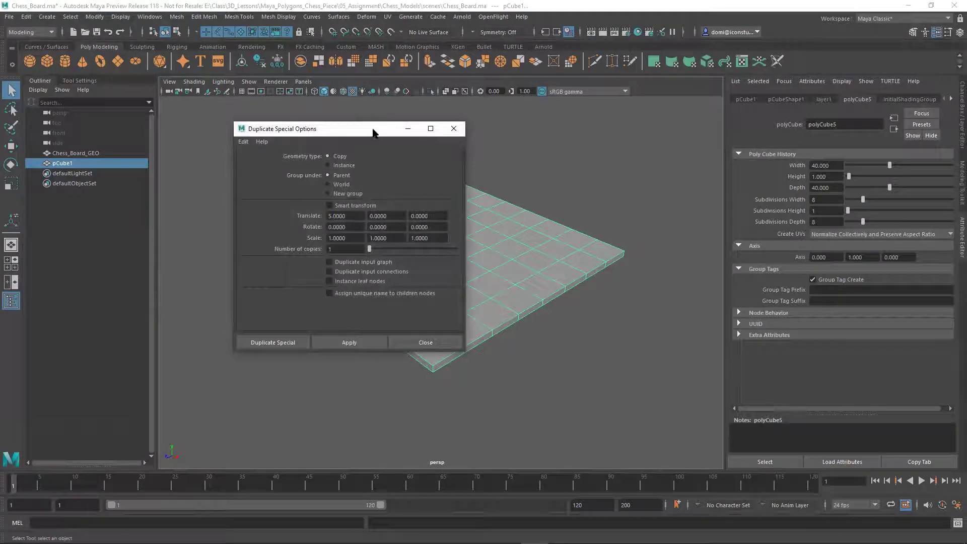
drag(373, 132, 383, 133)
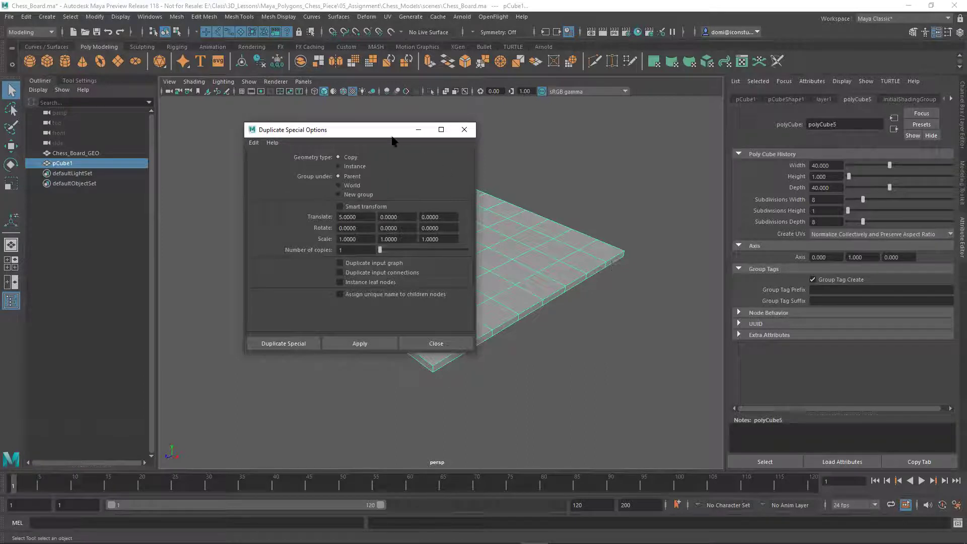
drag(382, 137, 348, 157)
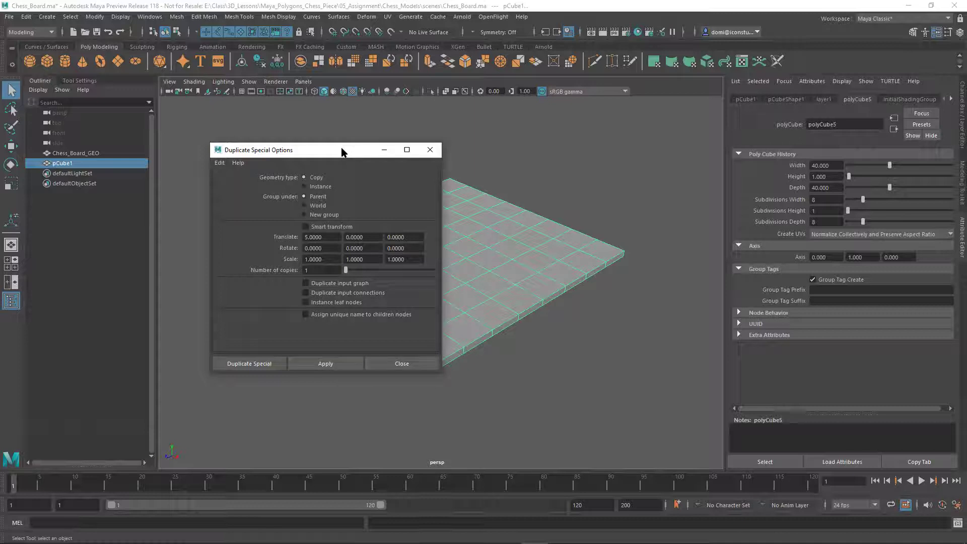
drag(343, 151, 342, 131)
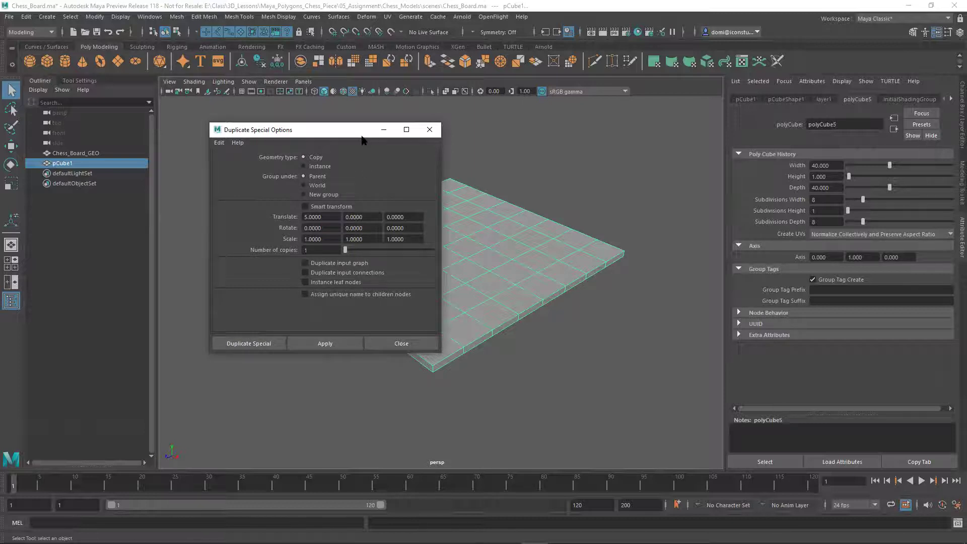
drag(362, 140, 353, 199)
click(294, 321)
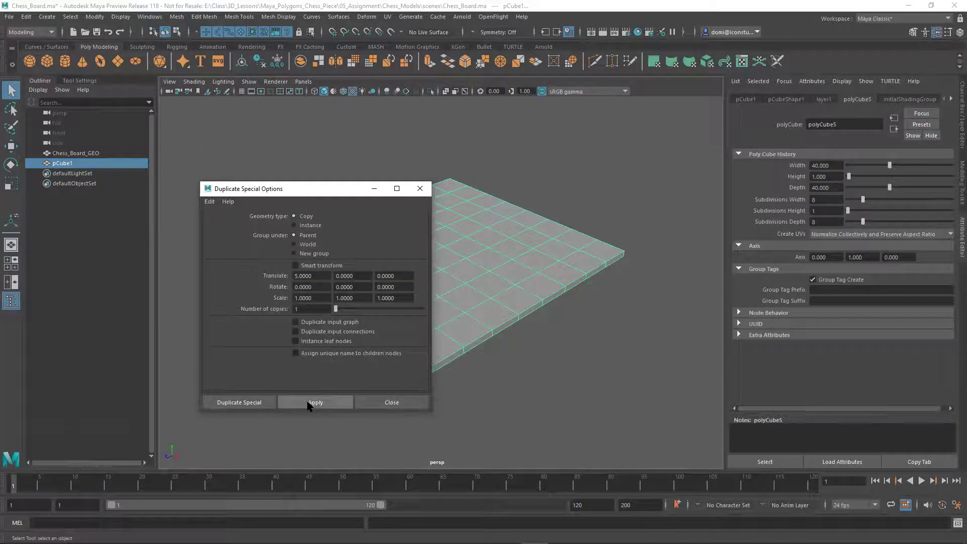
click(309, 402)
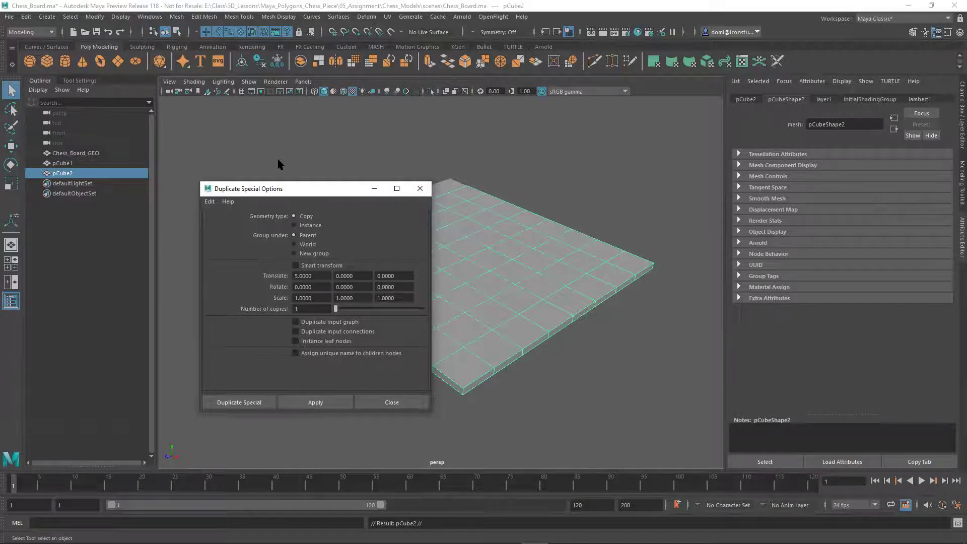
click(398, 402)
- Raise the copy above the original slab to about Translate Y 15 and inspect its construction inputs
key(w)
drag(465, 215, 460, 112)
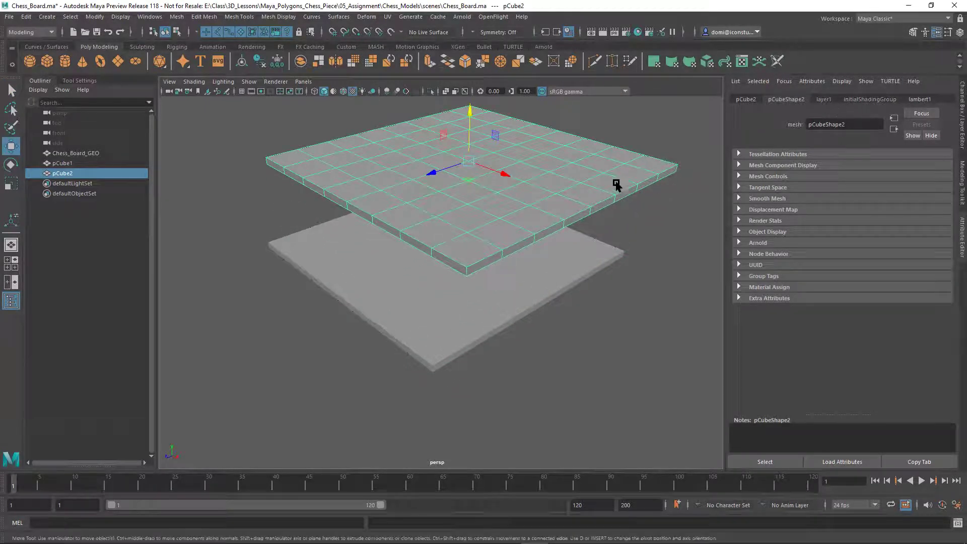
alt+drag(533, 186, 554, 204)
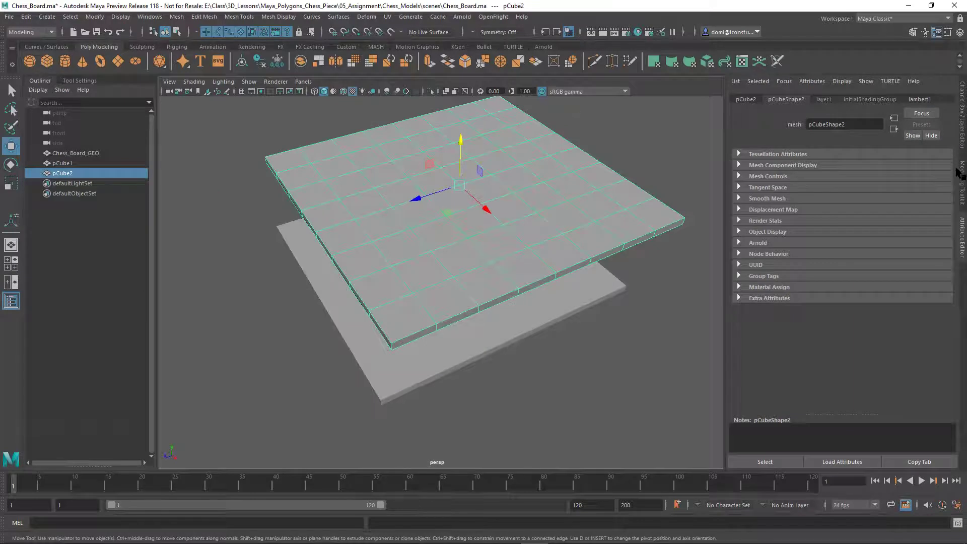
click(961, 121)
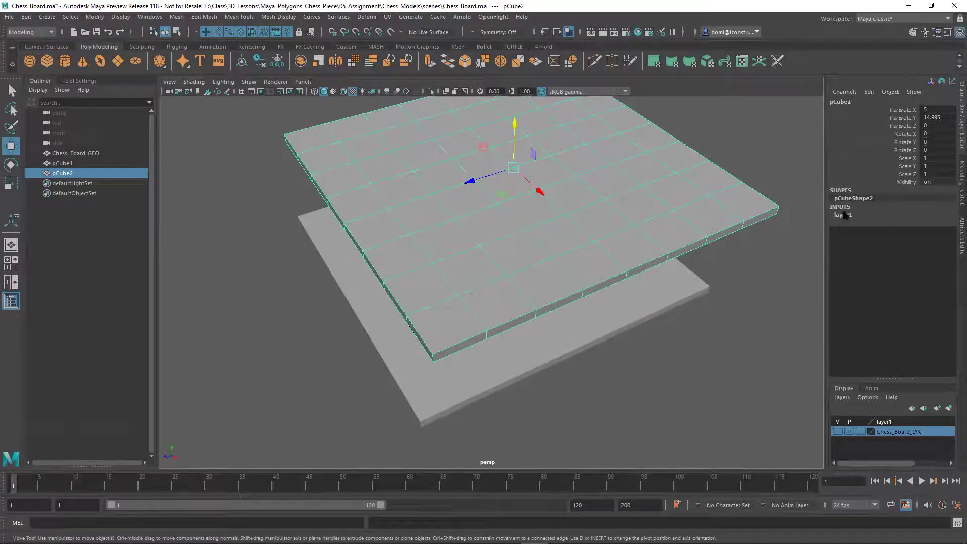
alt+drag(766, 259, 815, 225)
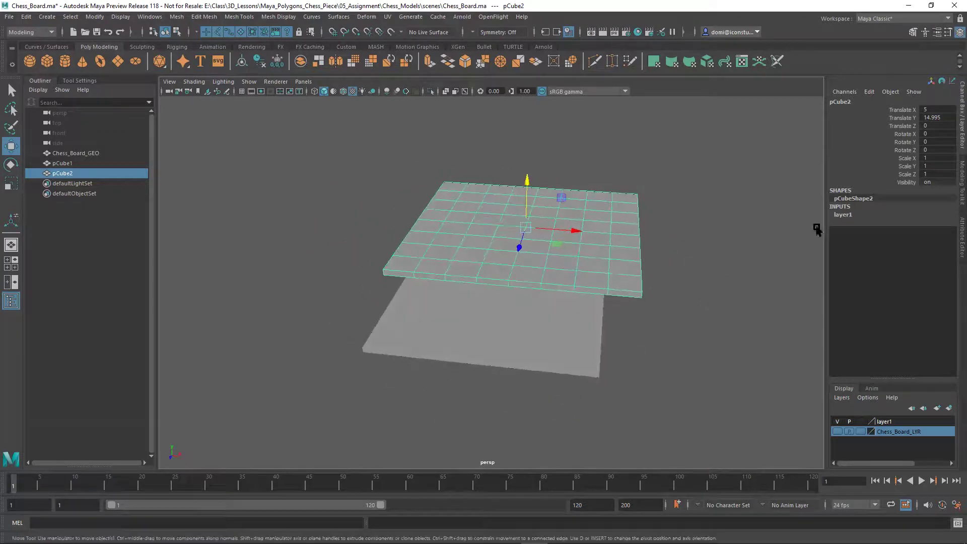
alt+drag(723, 249, 643, 248)
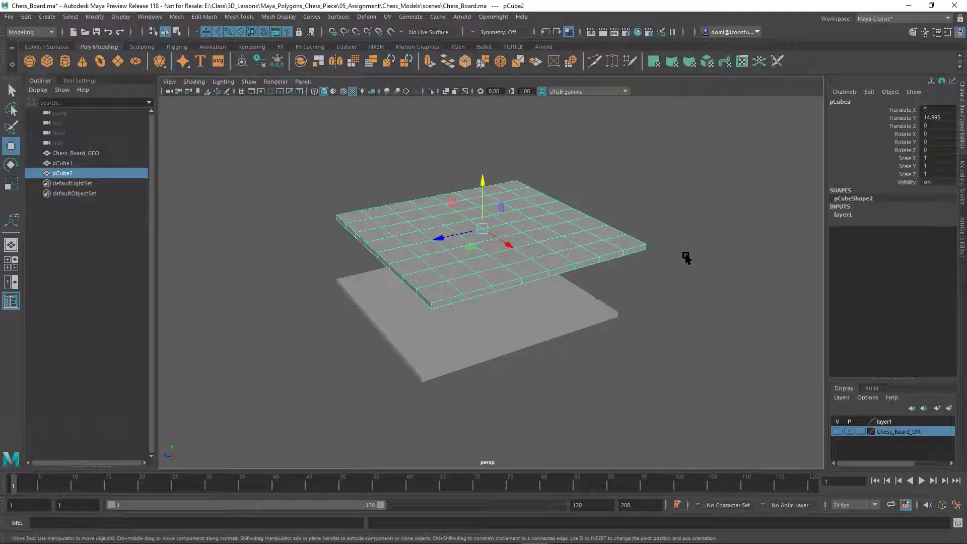
- Delete the raised copy and select the original slab, expanding its polyCube inputs
key(Delete)
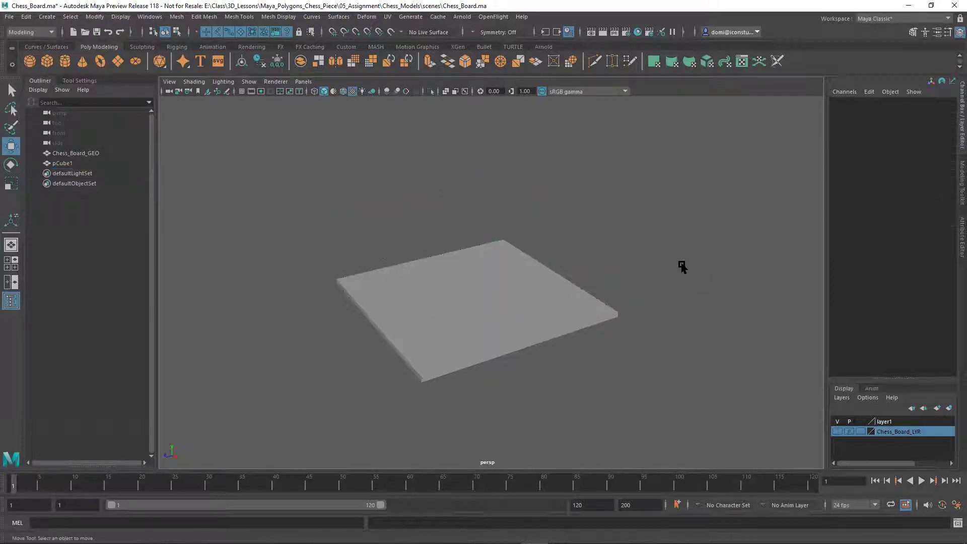
drag(503, 261, 598, 386)
alt+drag(646, 317, 666, 282)
alt+right_drag(647, 291, 769, 299)
alt+middle_drag(769, 299, 703, 289)
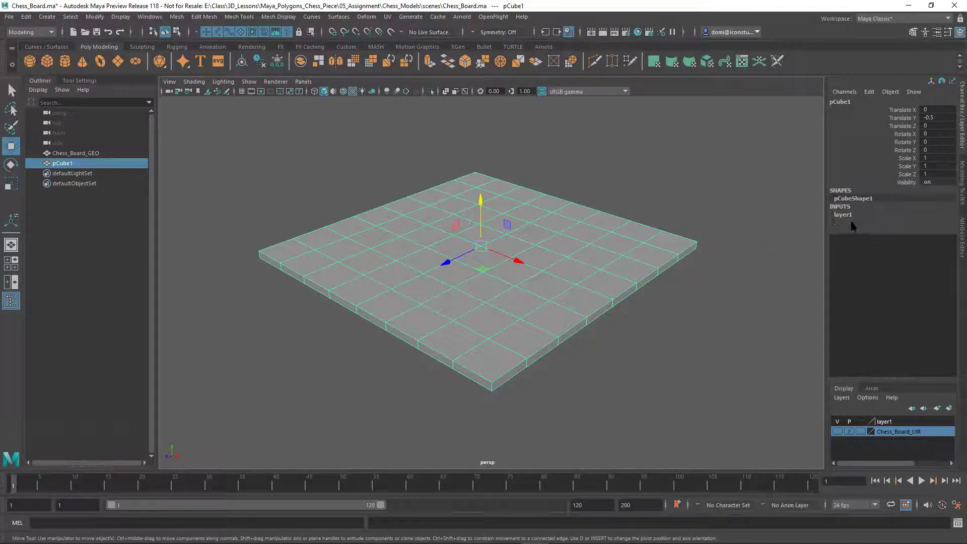
click(850, 222)
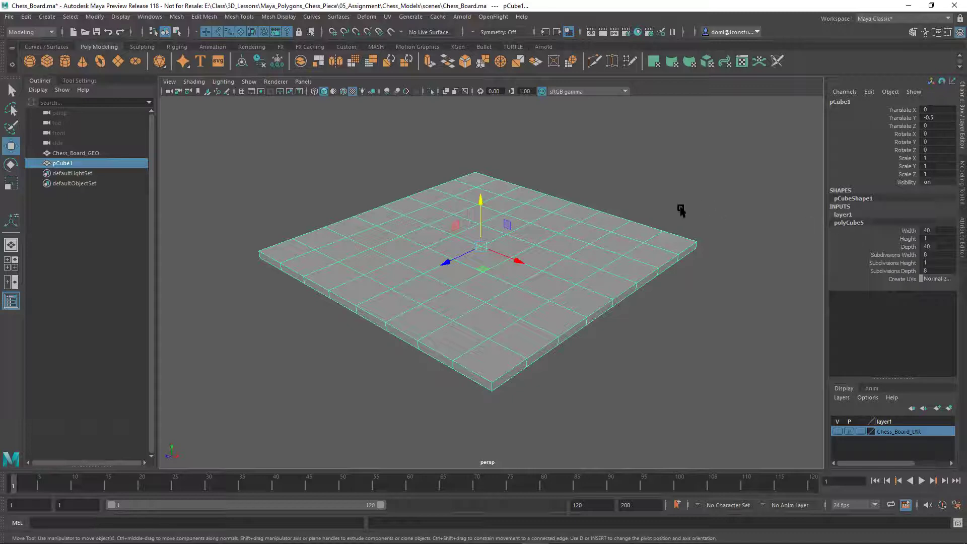
- Make one copy of the slab with Duplicate Special, setting X translate to 0 and enabling Duplicate input graph
click(26, 16)
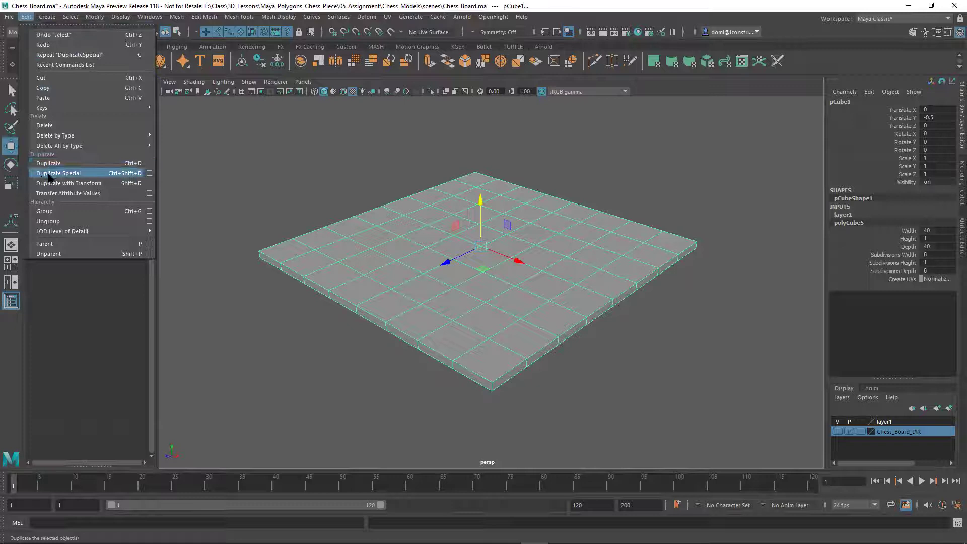
click(148, 173)
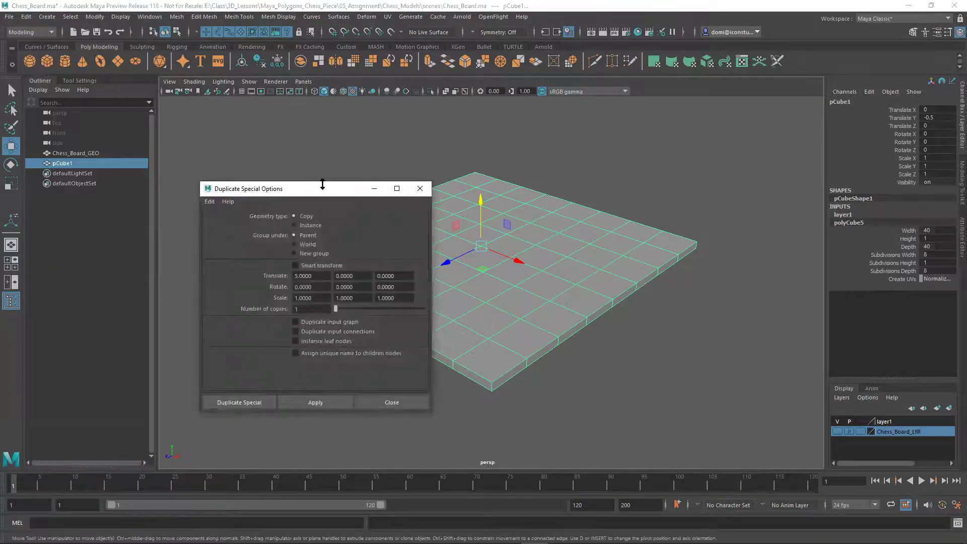
click(296, 322)
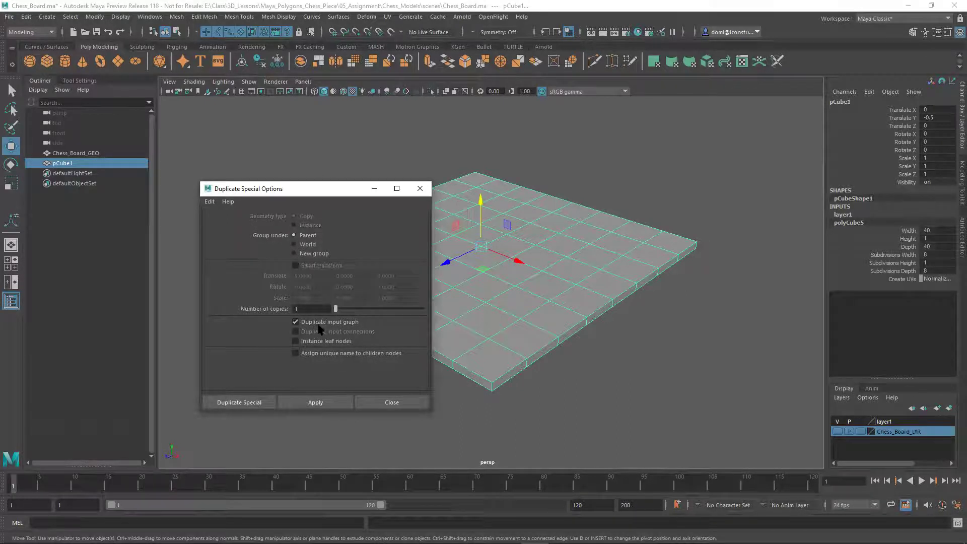
click(296, 322)
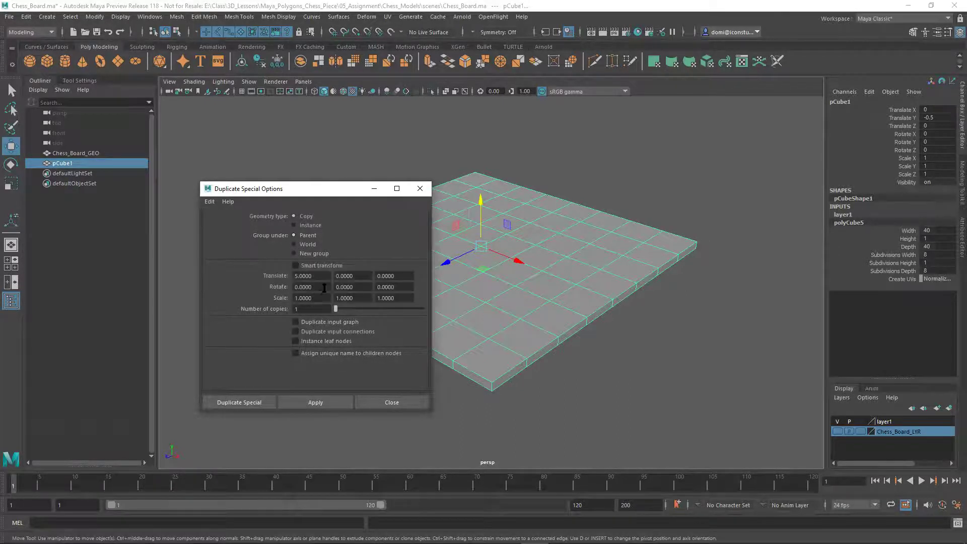
drag(321, 276, 279, 277)
text(0)
click(296, 322)
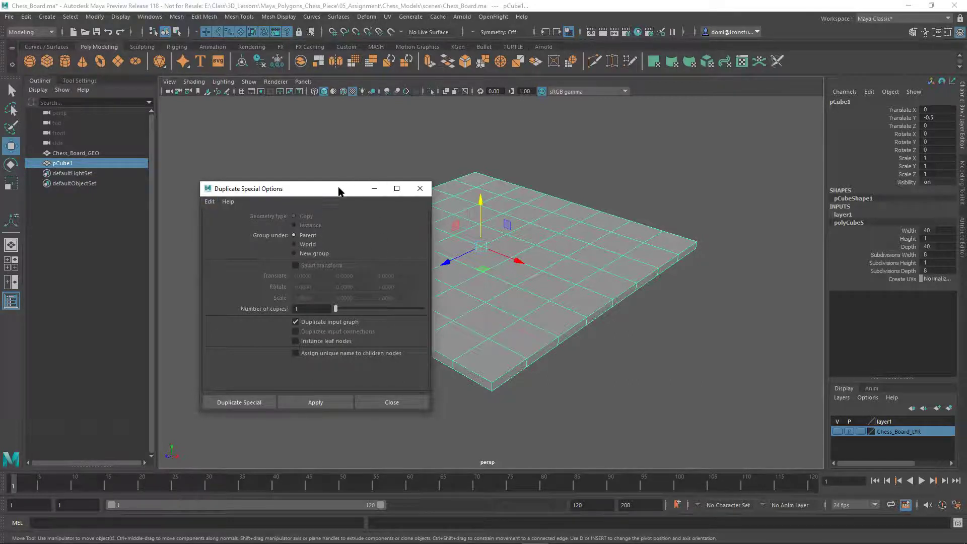
drag(339, 191, 339, 193)
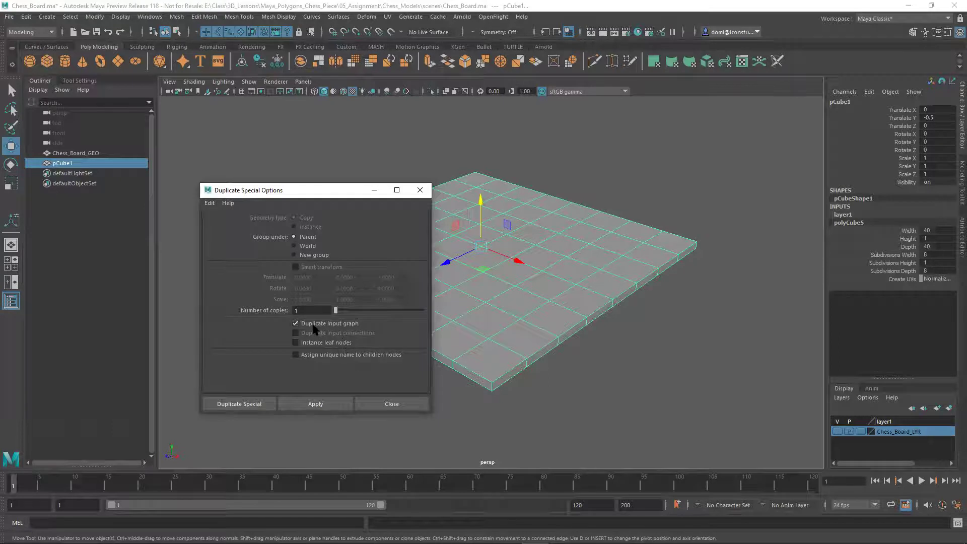
click(318, 403)
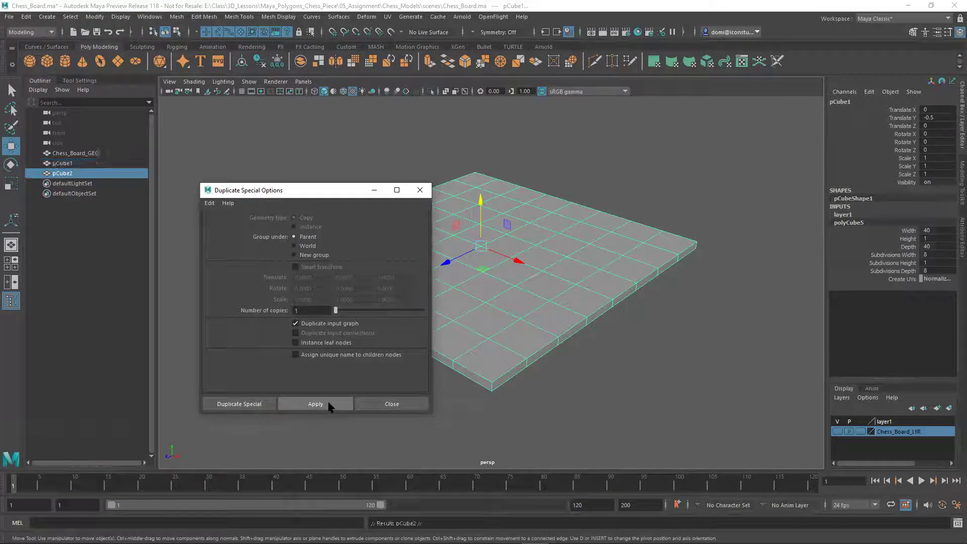
click(391, 403)
- Raise the second copy to about Translate Y 15.8 and expand its polyCube construction inputs
alt+right_drag(654, 307, 512, 230)
drag(484, 206, 482, 117)
click(845, 223)
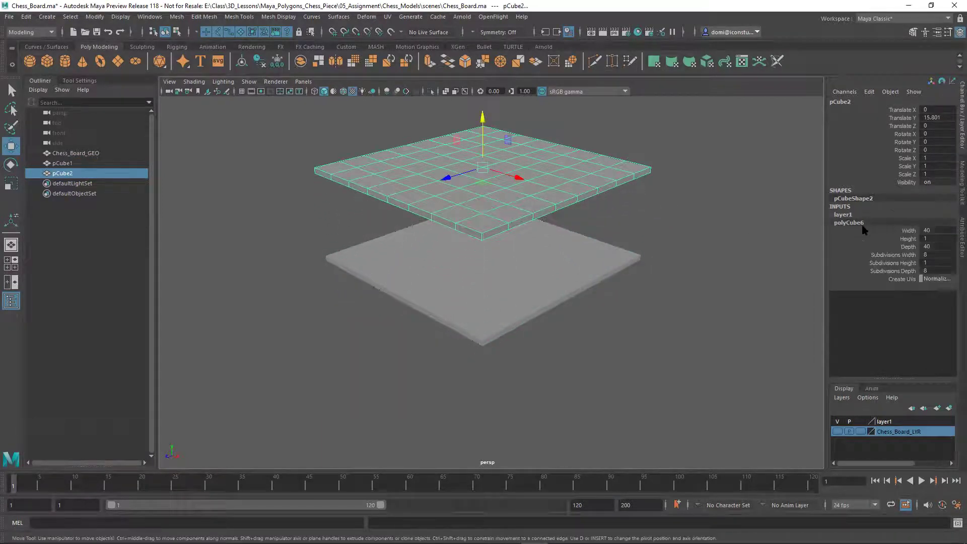
alt+drag(725, 262, 716, 287)
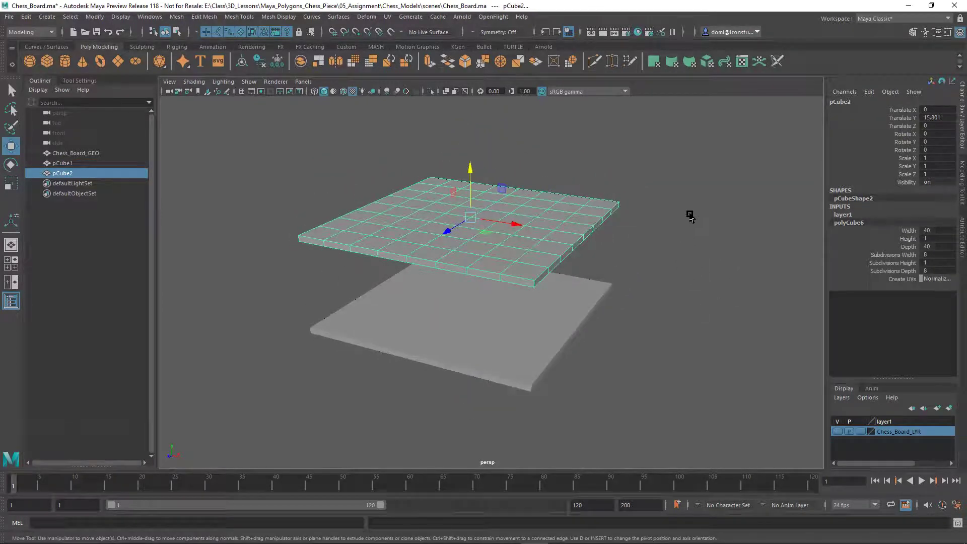
- Delete the second copy, then reselect the original slab and switch back to the Select tool
key(Delete)
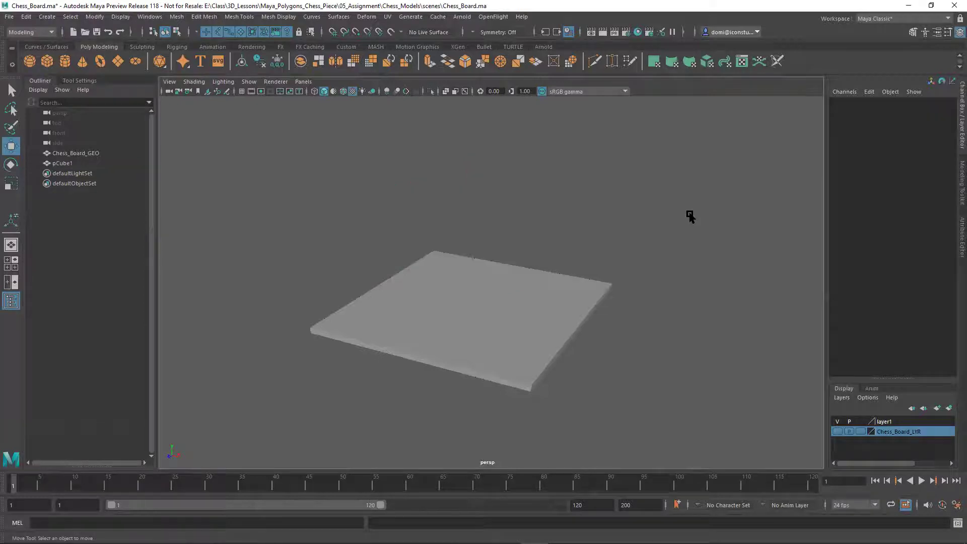
drag(546, 227, 652, 345)
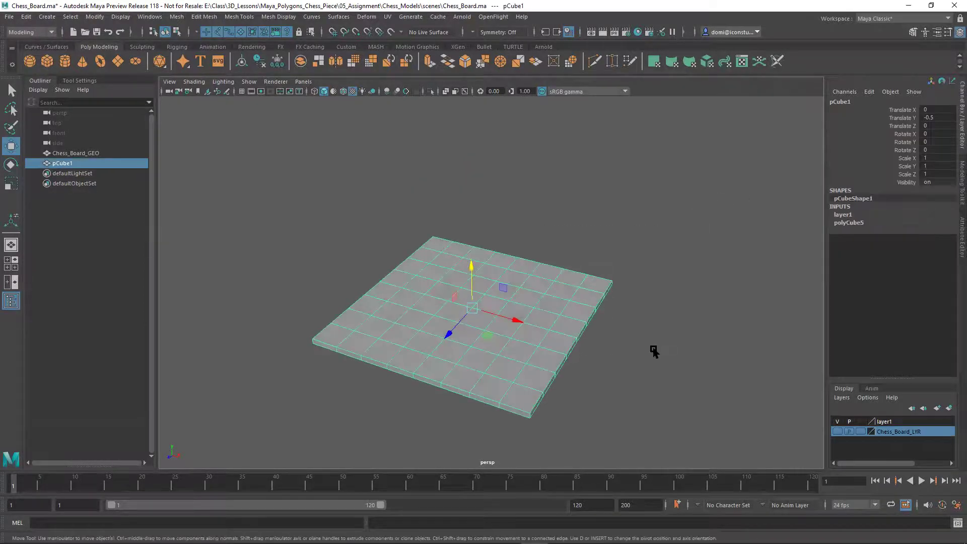
click(11, 91)
alt+drag(544, 171, 526, 161)
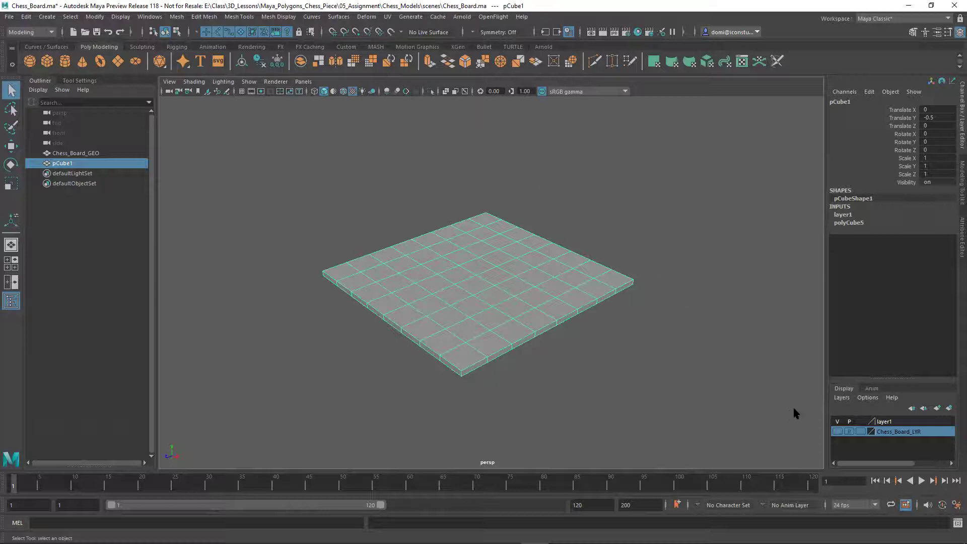
- Show Chess_Board_LYR in place of layer1 to examine the finished checkerboard, then switch the layer visibility back to the plain slab
click(837, 431)
click(836, 432)
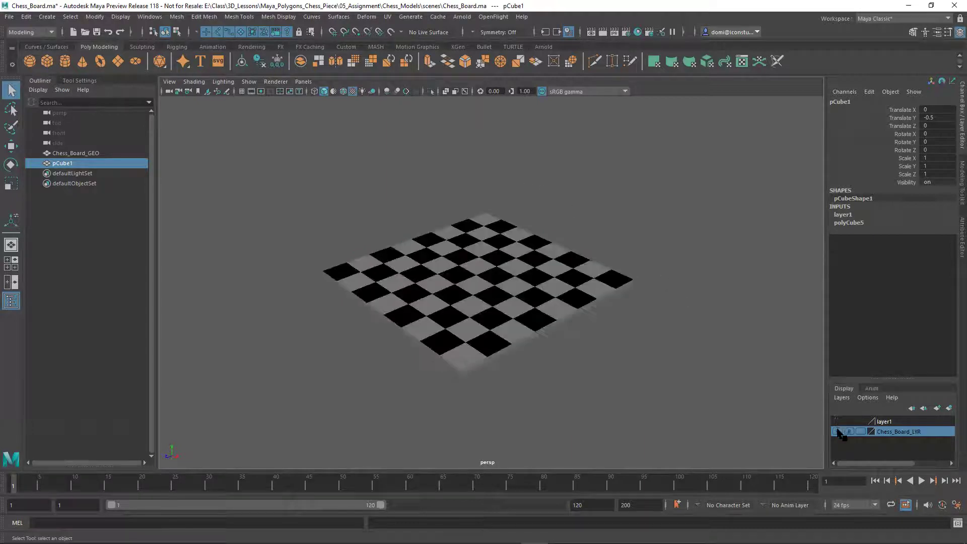
click(590, 301)
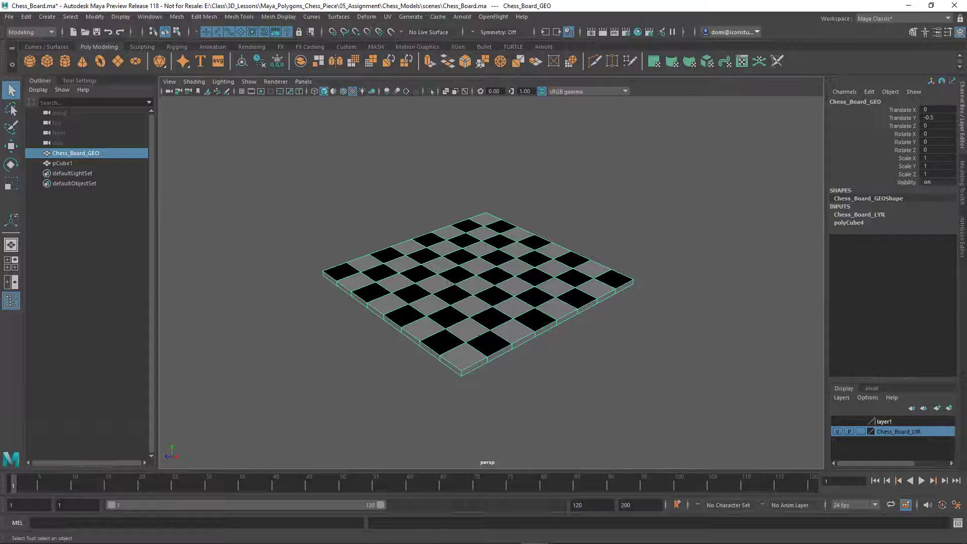
mouse_move(619, 196)
alt+mouse_down()
mouse_move(634, 187)
mouse_move(620, 199)
alt+mouse_up()
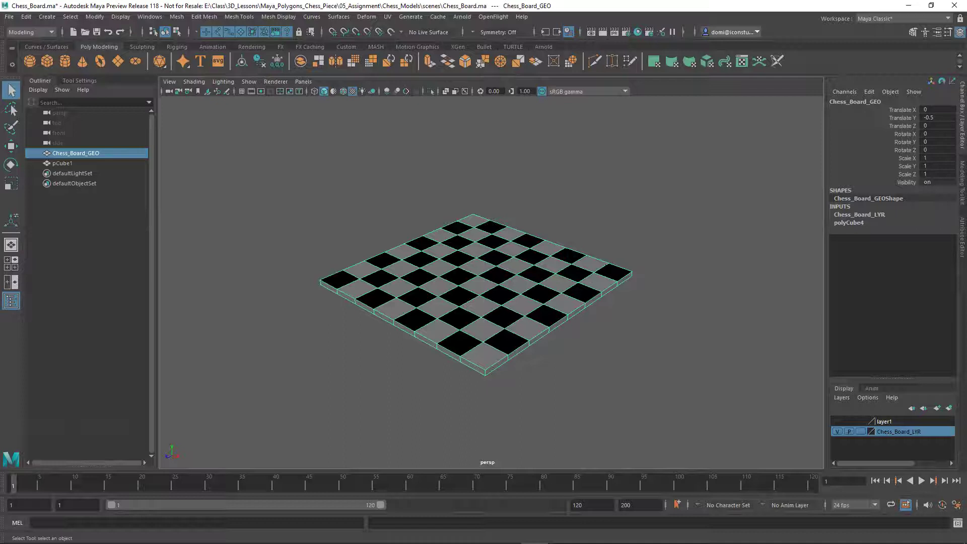
click(682, 330)
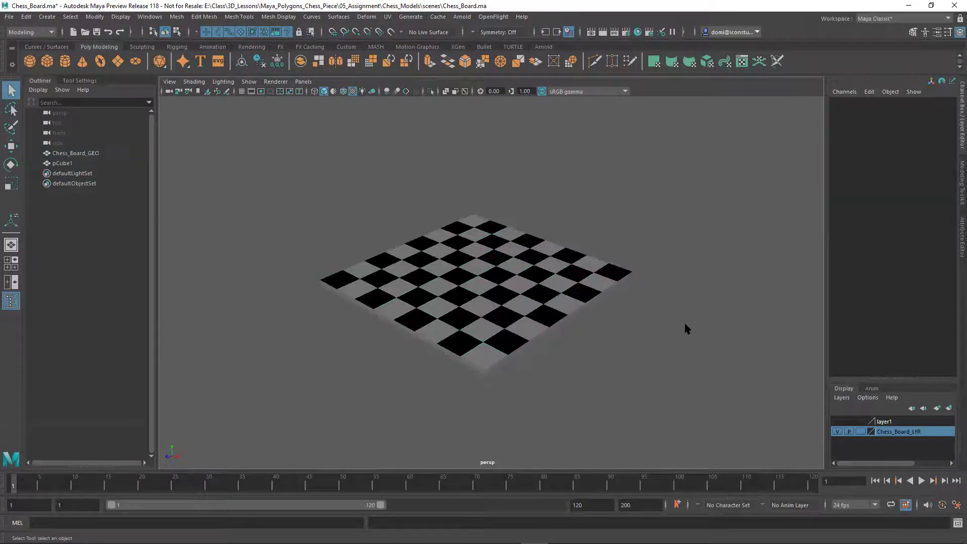
click(837, 432)
click(837, 421)
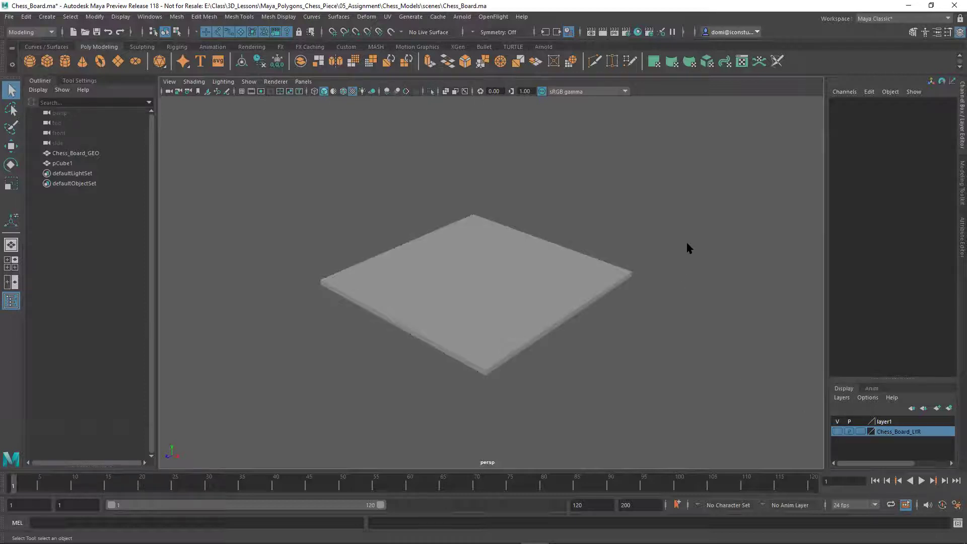
- Assign a new Standard Surface material to the whole plain slab and set its base color to black
drag(721, 208, 556, 344)
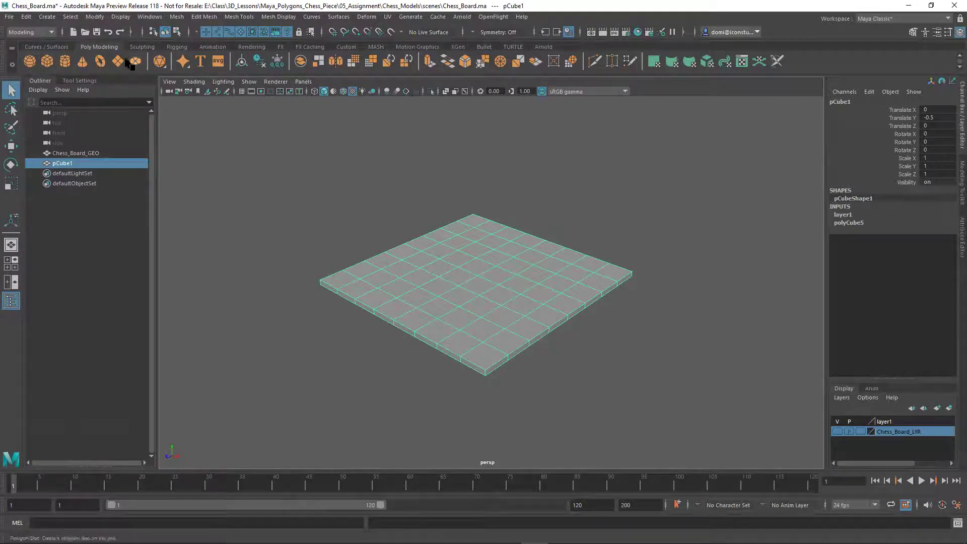
click(257, 48)
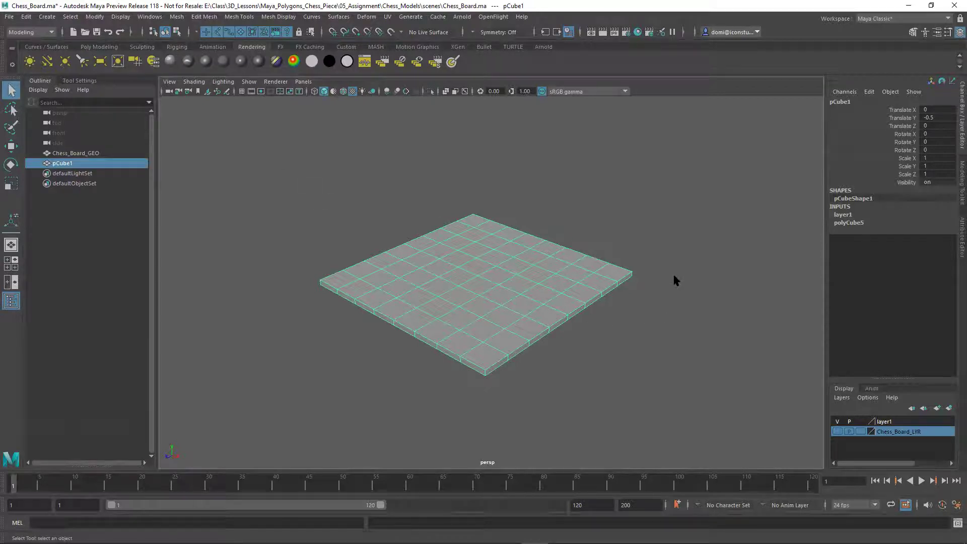
click(171, 60)
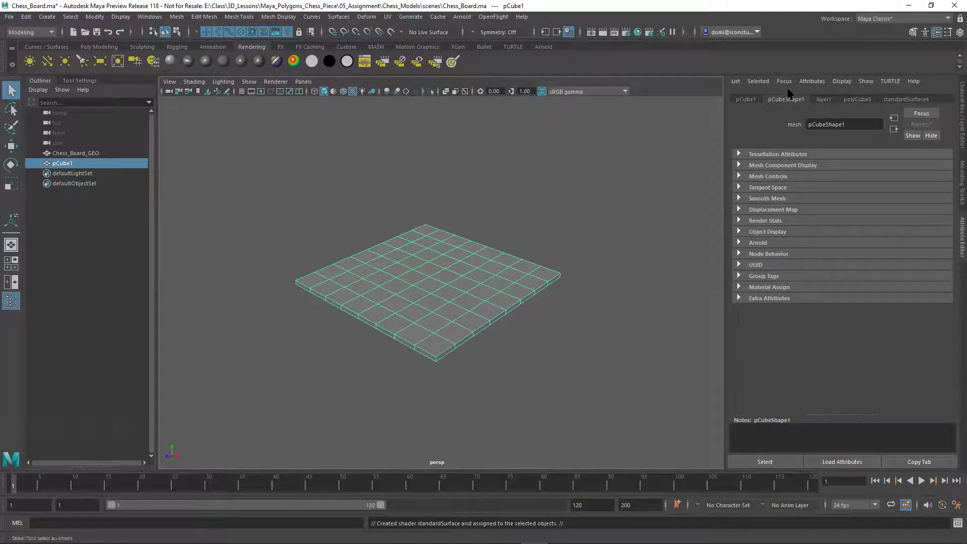
click(904, 99)
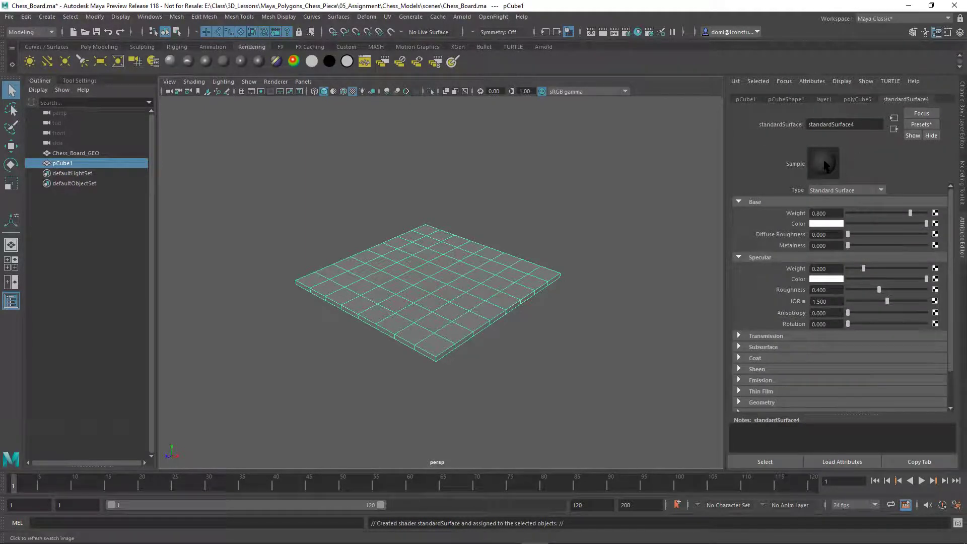
click(825, 223)
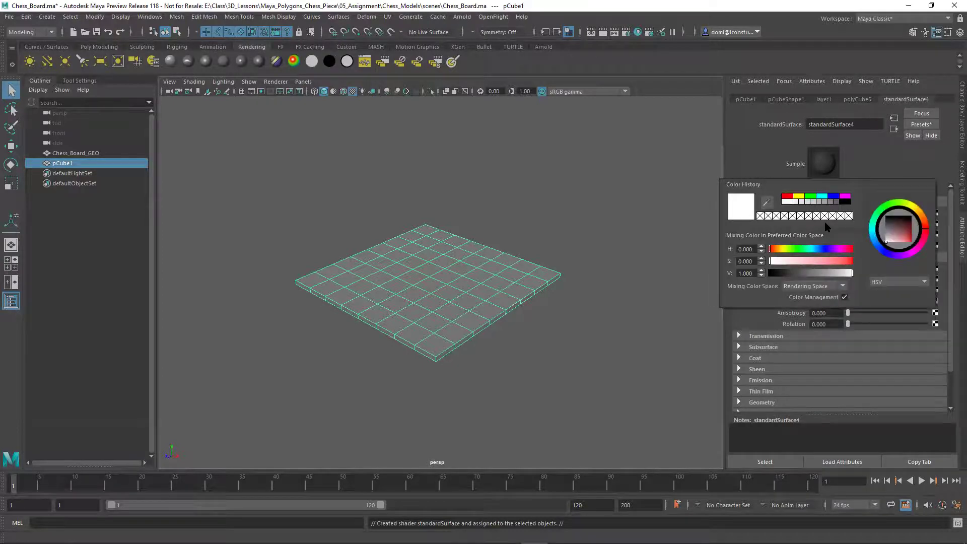
click(847, 202)
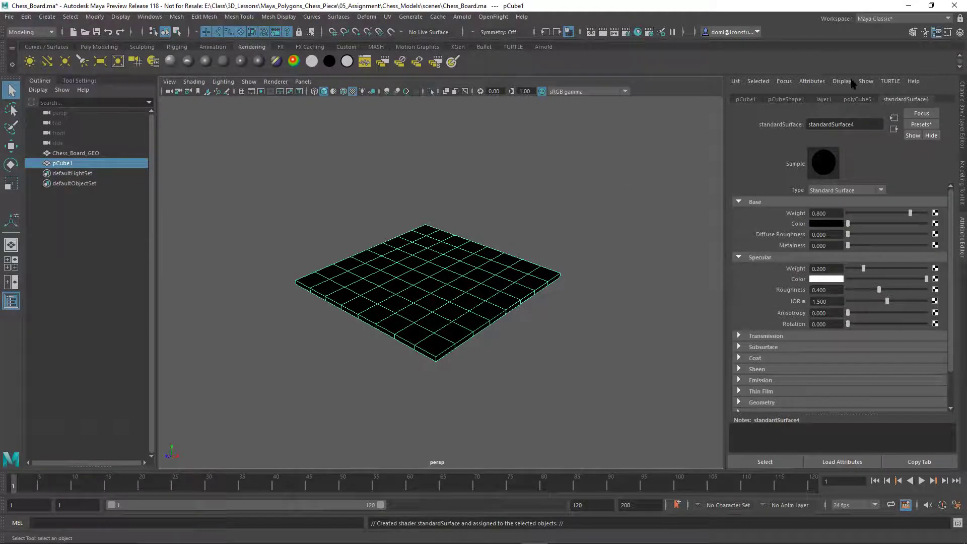
- Rename the slab's black Standard Surface material as Black_MAT
click(863, 124)
drag(863, 123, 792, 124)
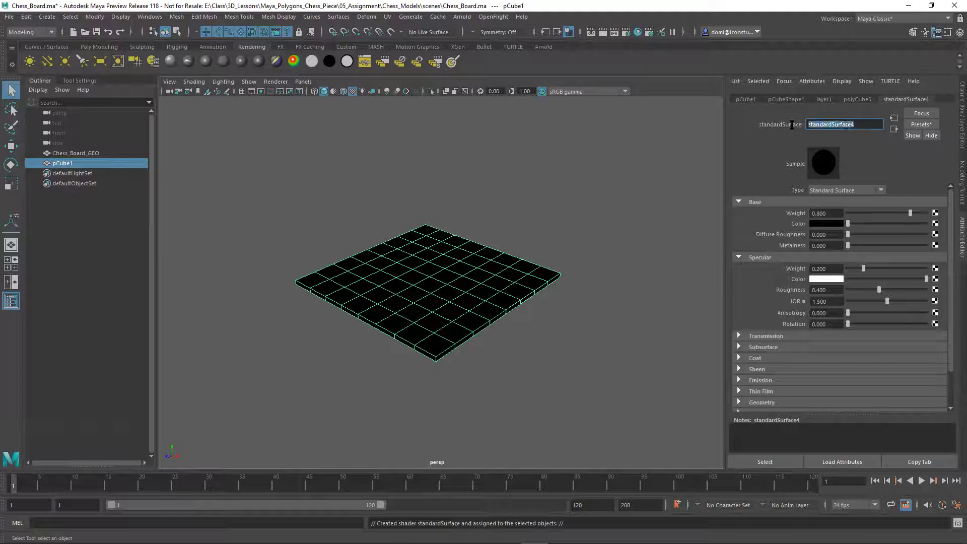
text(B)
text(loack_02_MAT)
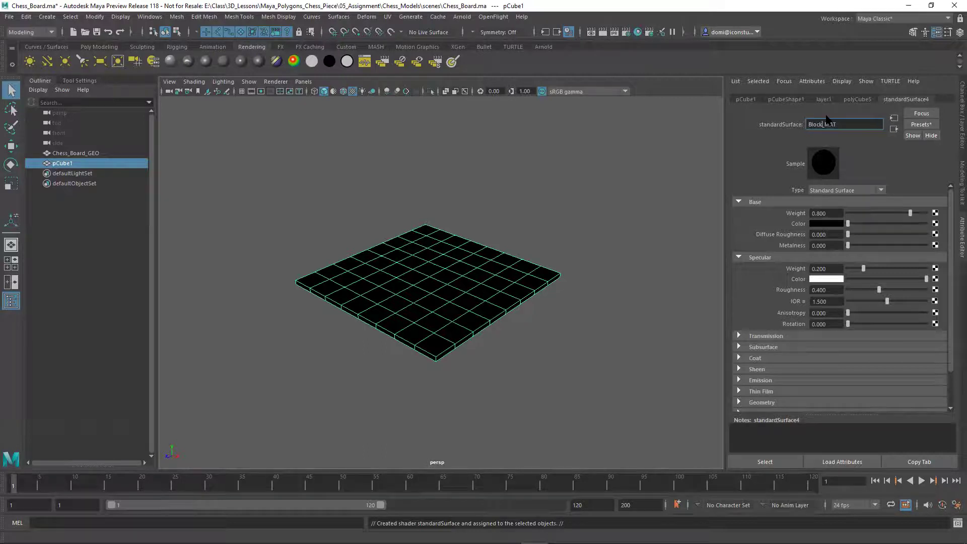
key(BackSpace)
key(BackSpace)
key(BackSpace)
text(a)
key(Return)
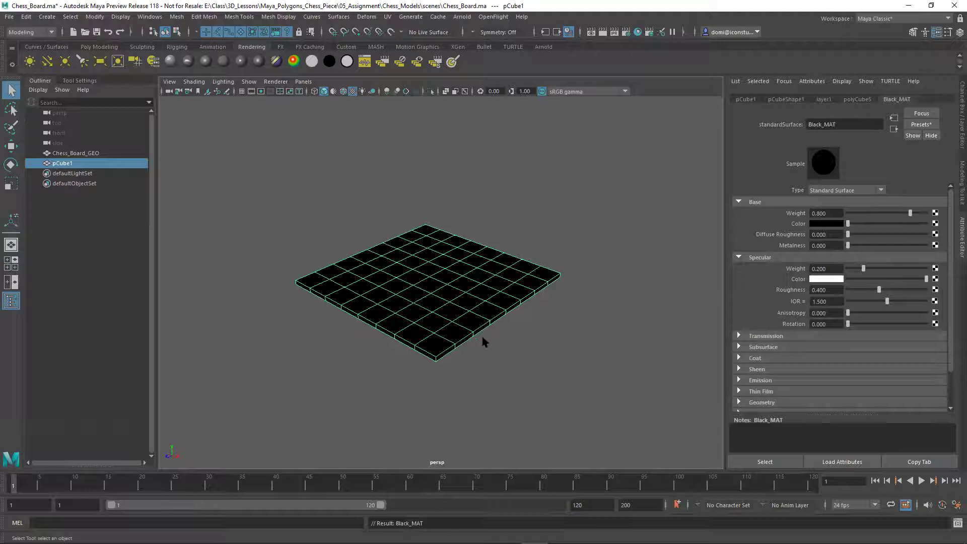
- Select alternating top faces of the slab in a checkerboard pattern, including the far and near corner squares, and assign them a new Standard Surface material
alt+drag(591, 209, 584, 211)
alt+right_drag(584, 211, 625, 214)
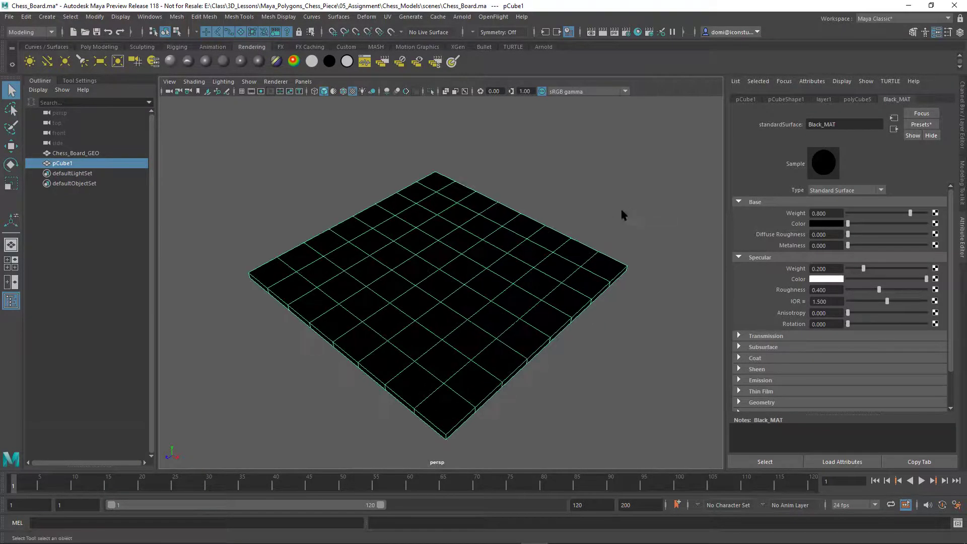
click(959, 187)
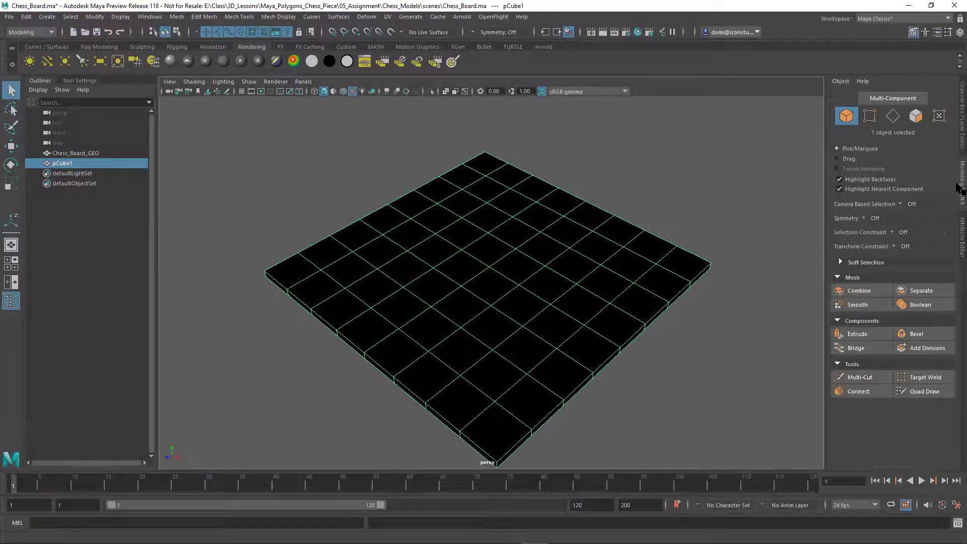
click(916, 116)
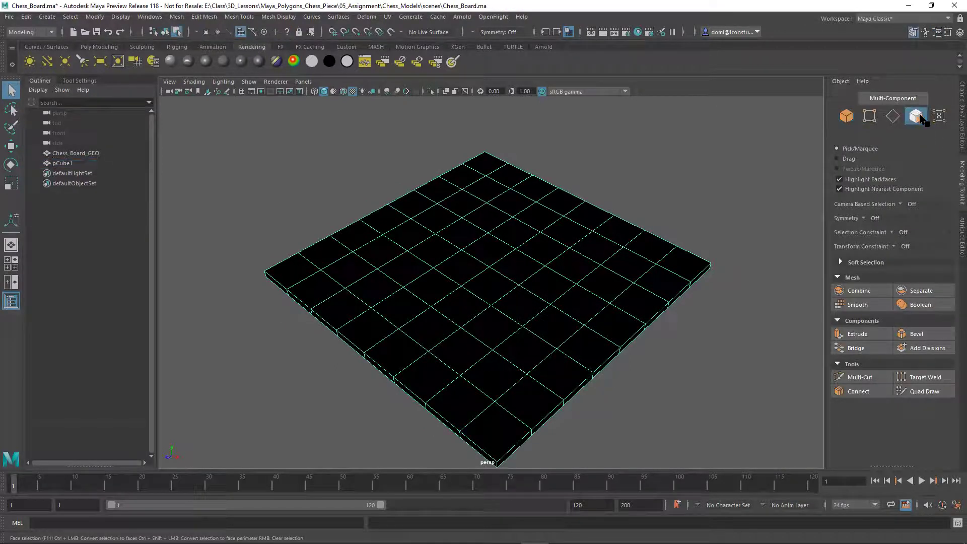
click(483, 164)
click(482, 166)
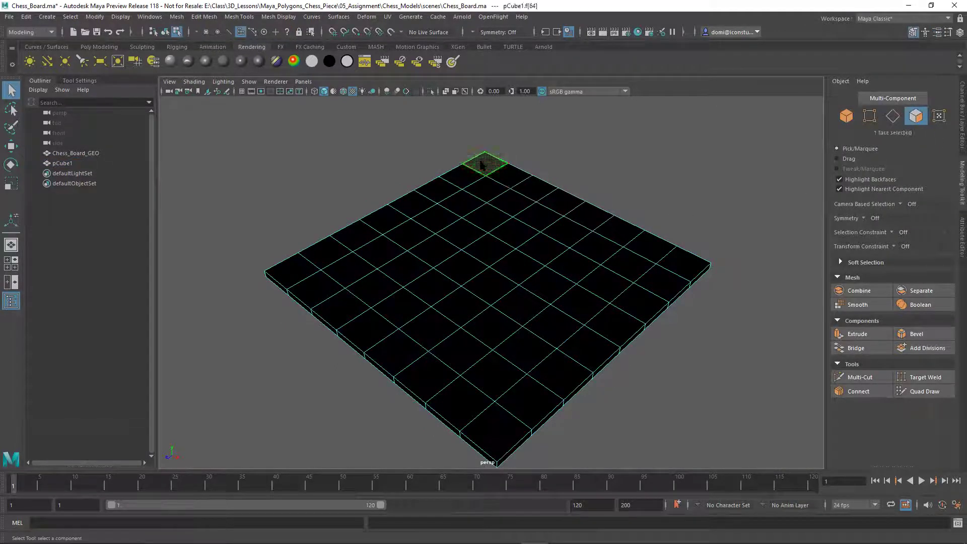
shift+click(486, 188)
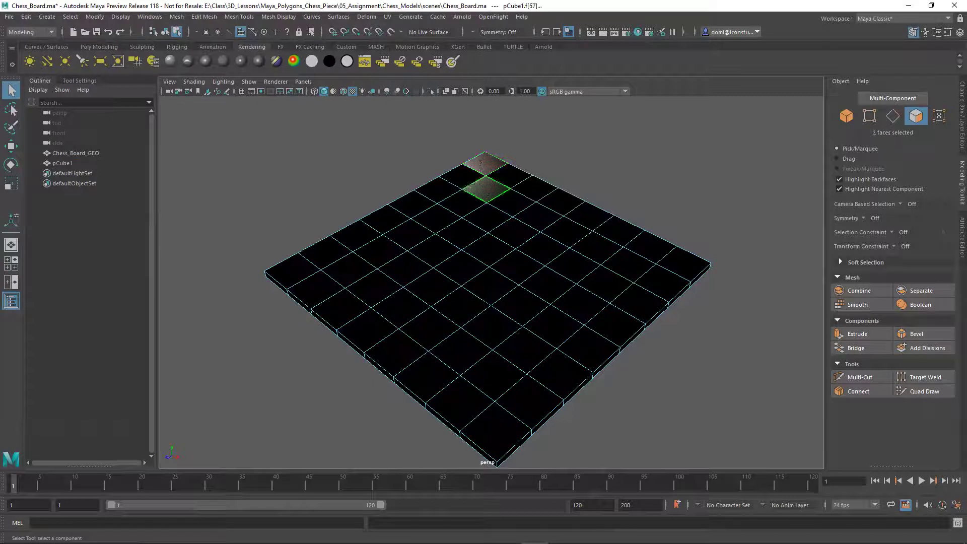
shift+click(533, 189)
shift+click(543, 216)
shift+click(588, 216)
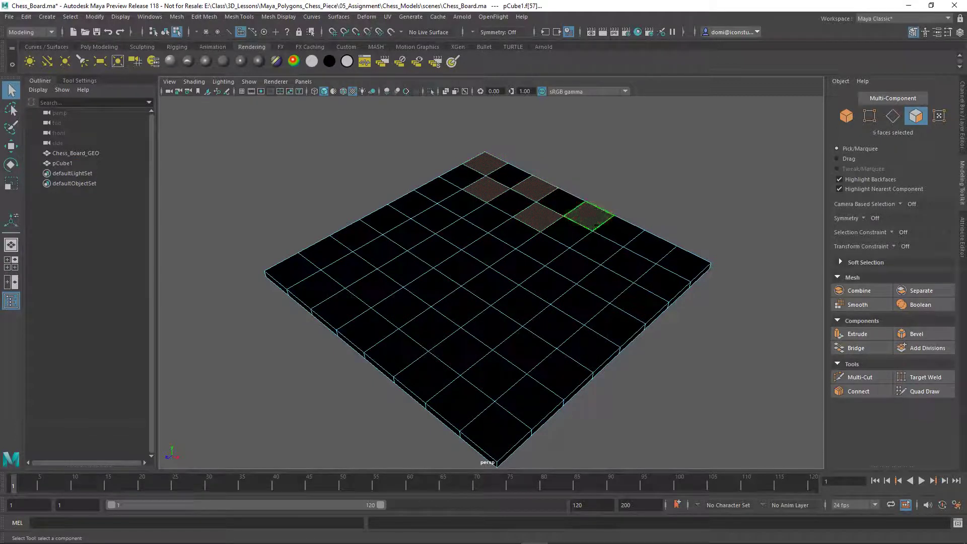
shift+click(597, 245)
shift+click(653, 248)
shift+click(662, 281)
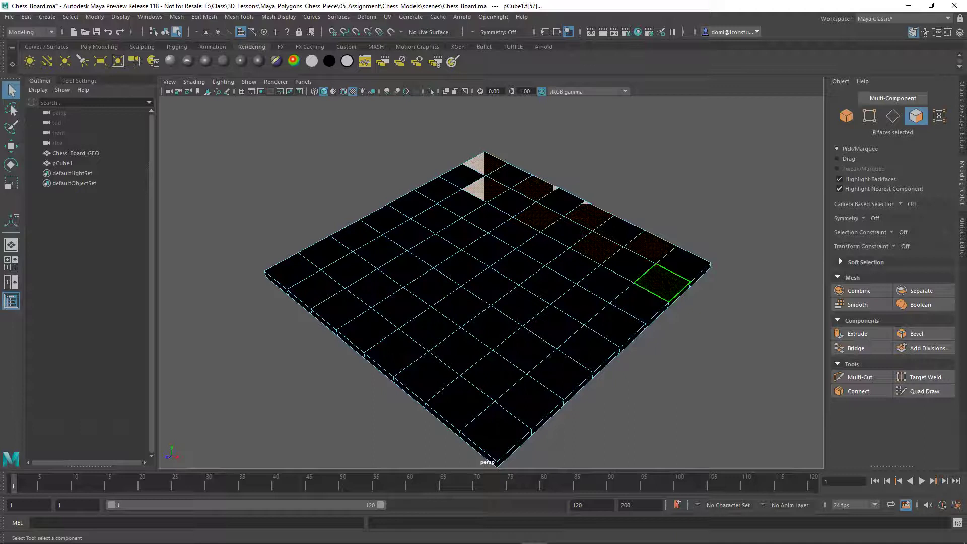
shift+click(606, 290)
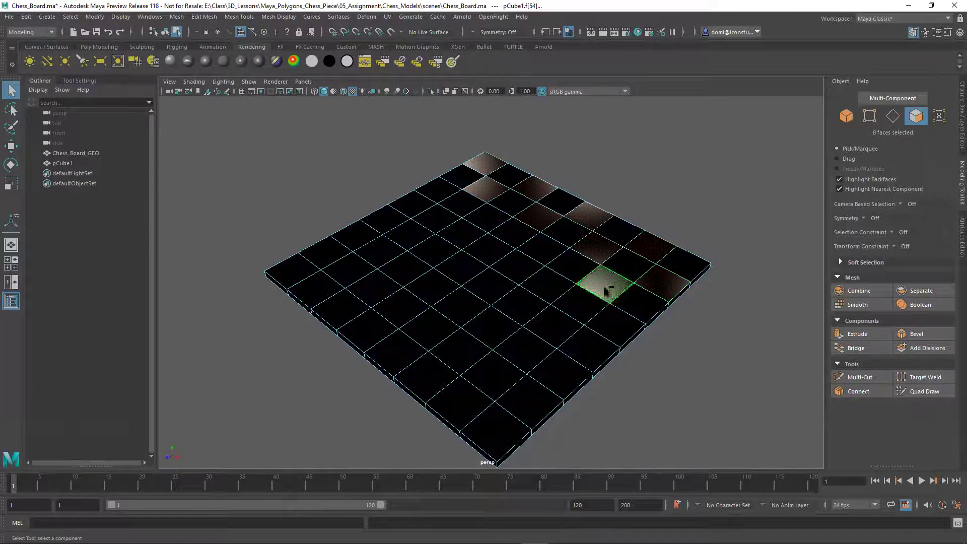
shift+click(606, 313)
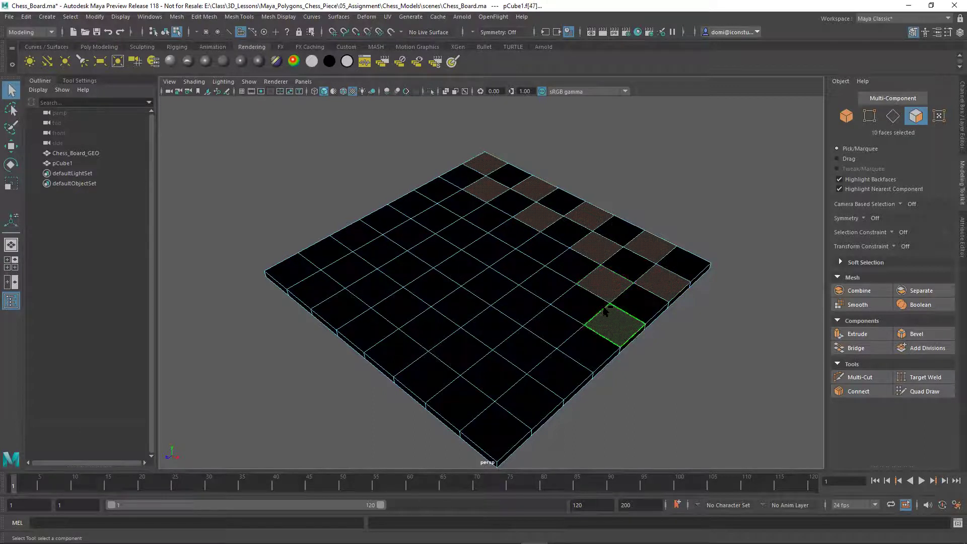
shift+click(552, 285)
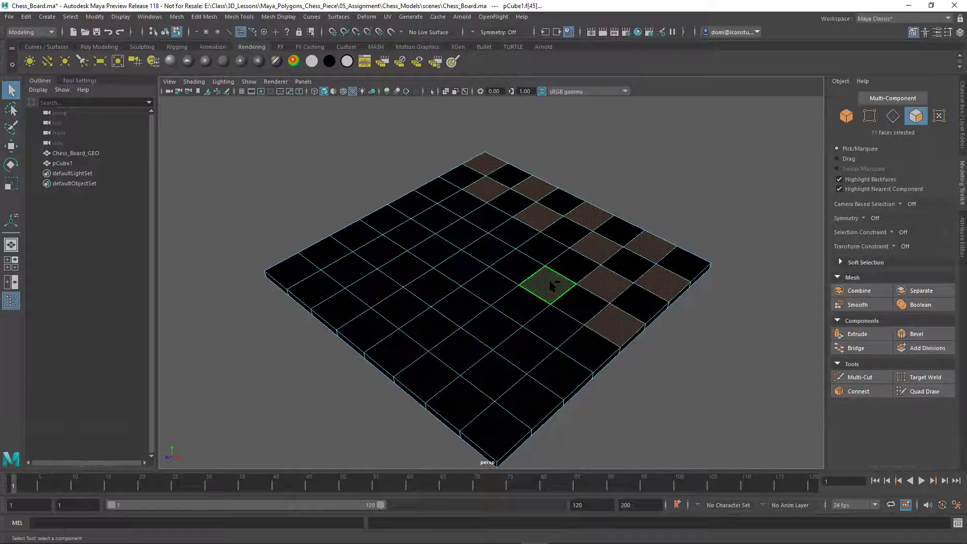
shift+click(541, 249)
shift+click(486, 247)
shift+click(490, 218)
shift+click(437, 218)
shift+click(438, 189)
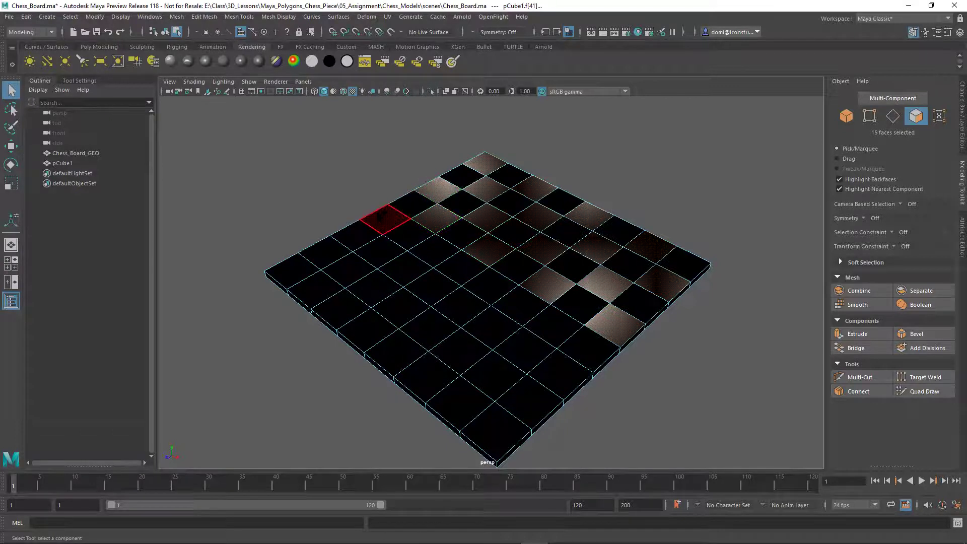
shift+click(379, 215)
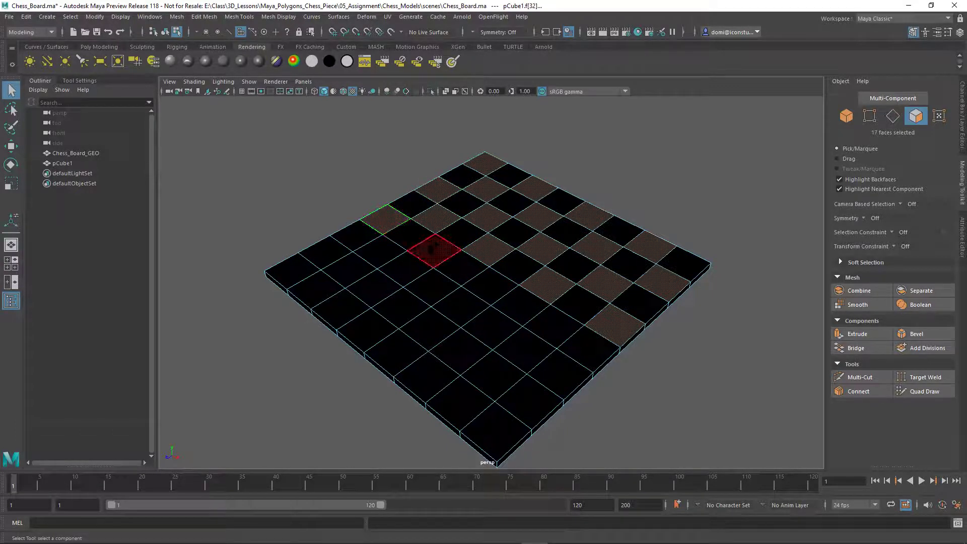
shift+click(432, 250)
shift+click(492, 280)
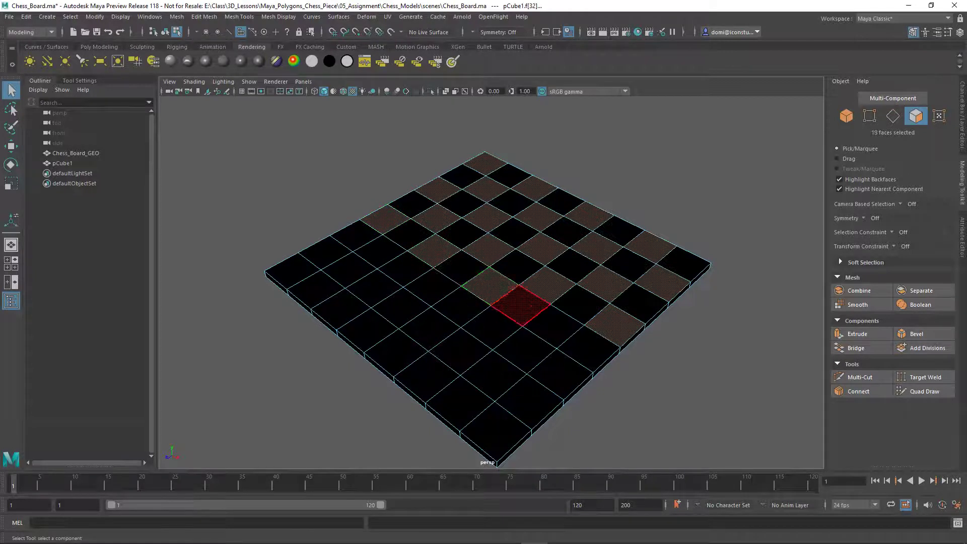
shift+click(551, 326)
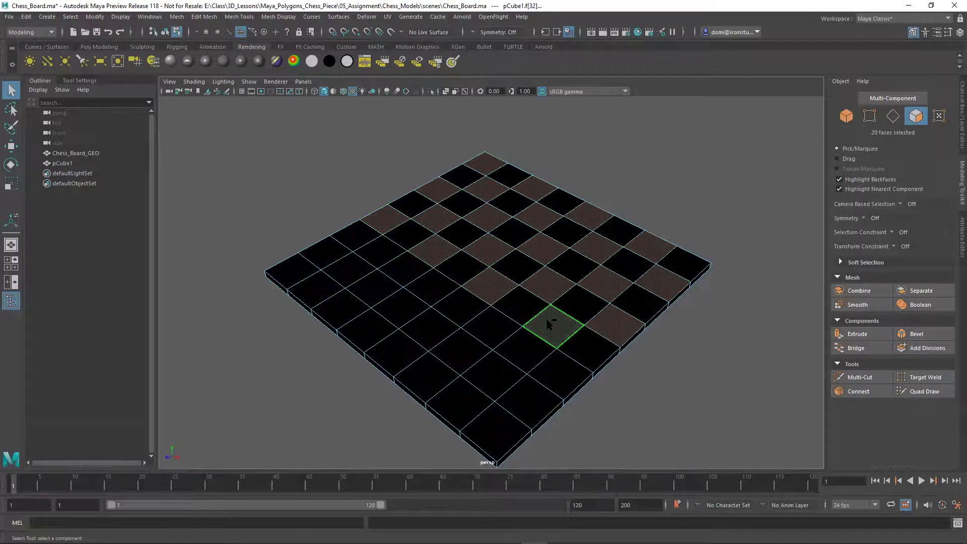
shift+click(560, 375)
shift+click(434, 283)
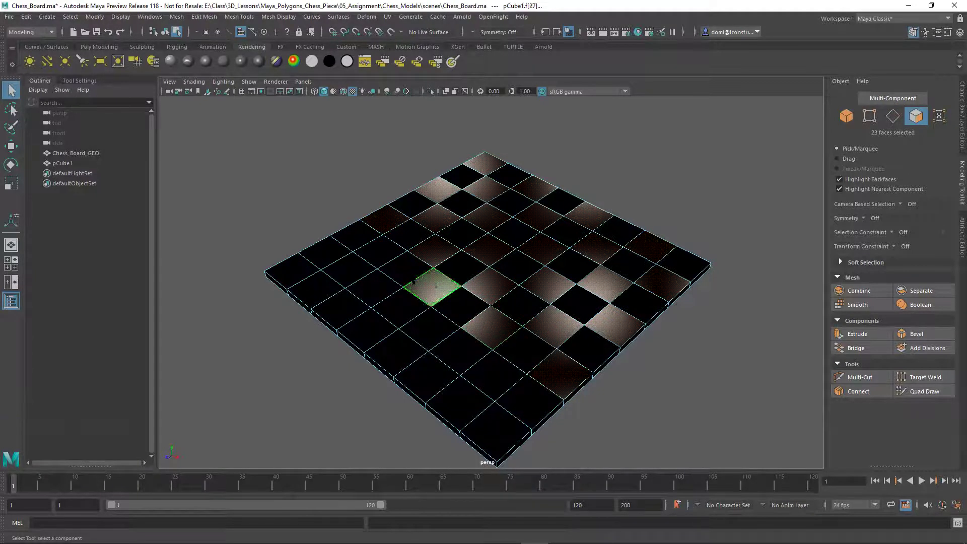
shift+click(383, 255)
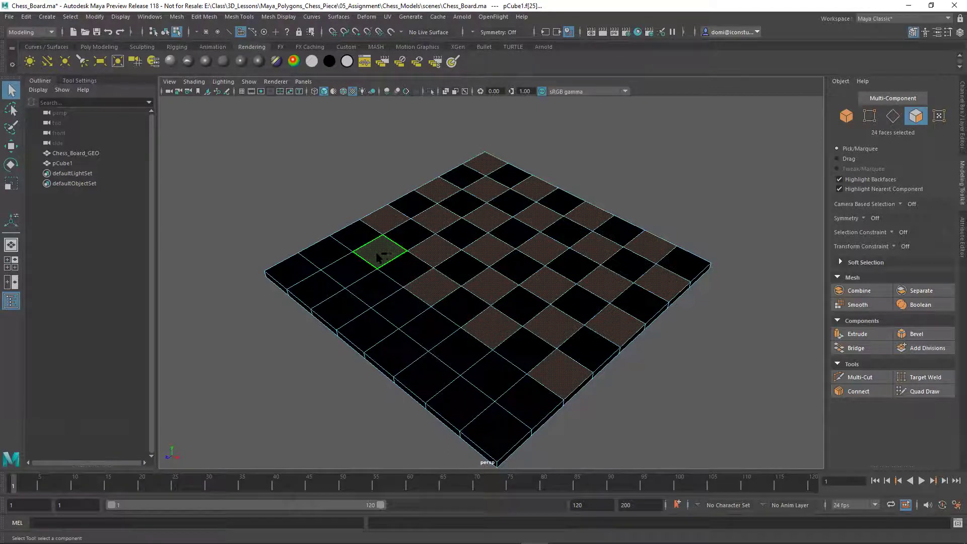
shift+click(326, 259)
shift+click(322, 257)
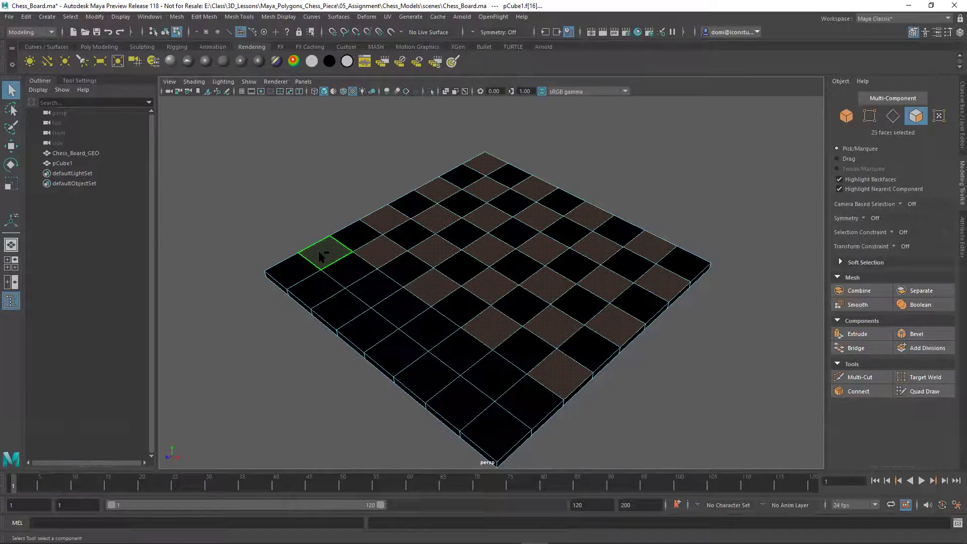
shift+click(315, 287)
shift+click(372, 288)
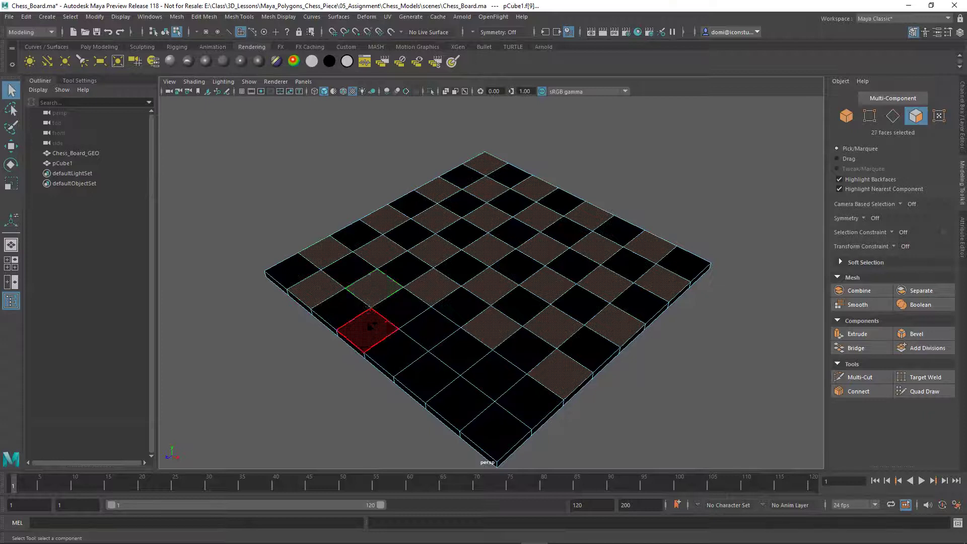
shift+click(369, 330)
shift+click(430, 328)
shift+click(423, 372)
shift+click(498, 376)
shift+click(496, 432)
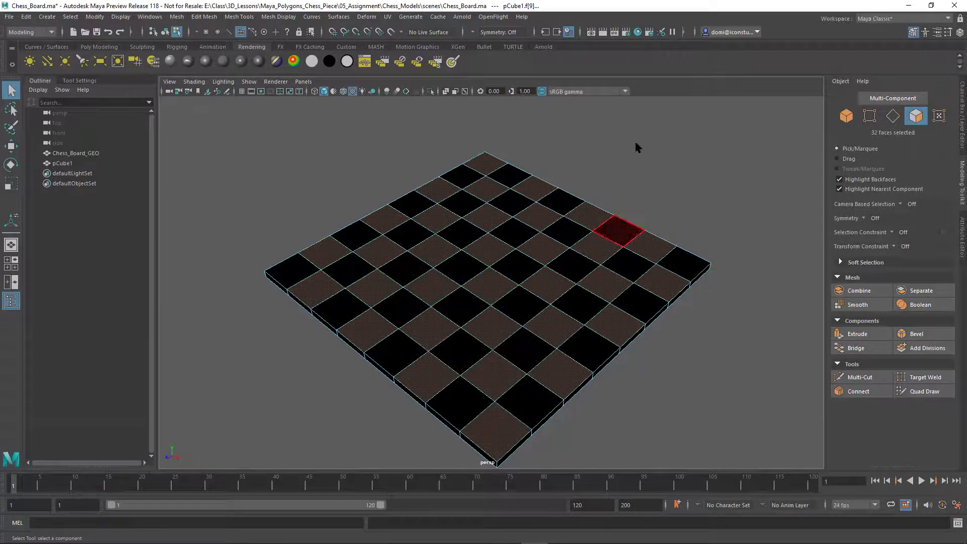
shift+click(496, 215)
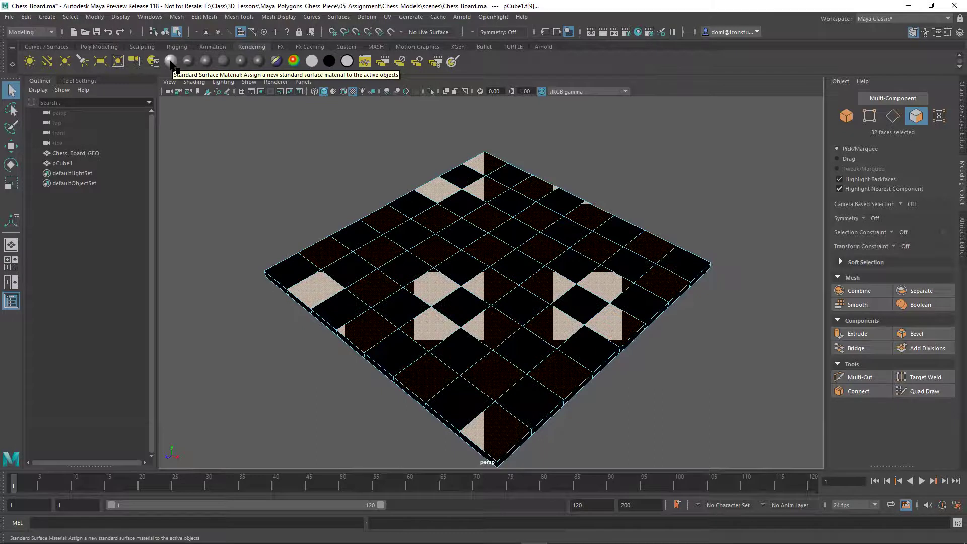
click(170, 61)
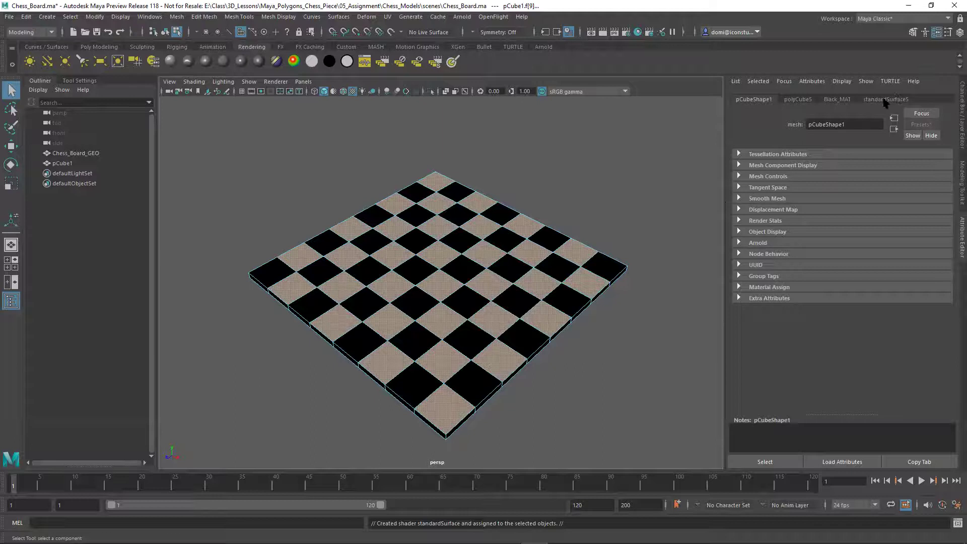
- Rename the new Standard Surface material on the alternating squares as White_MAT and clear the face selection
click(884, 99)
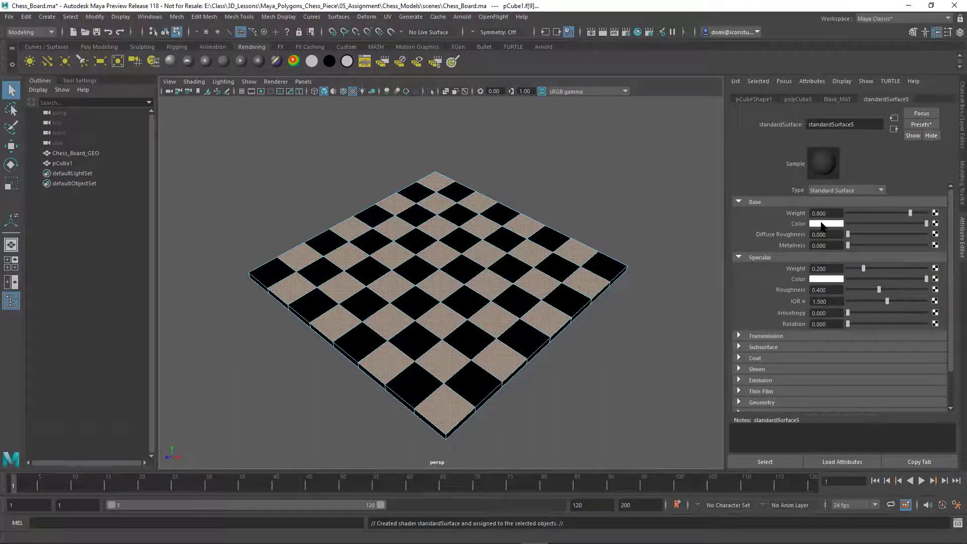
click(856, 125)
drag(796, 130, 792, 129)
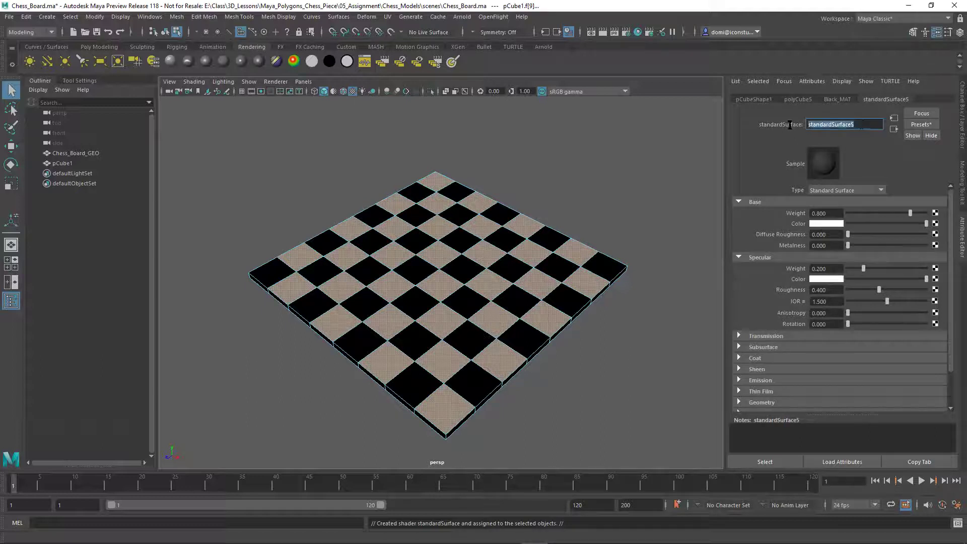
text(White_MAT)
key(Return)
click(611, 184)
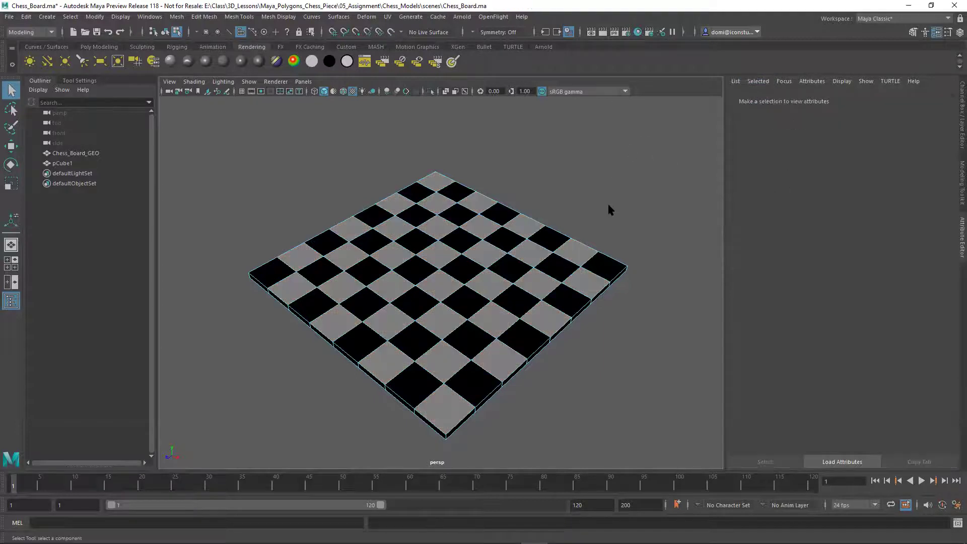
- Return to object selection mode, deselect the board, and view it in the four-view layout and the perspective view
click(958, 124)
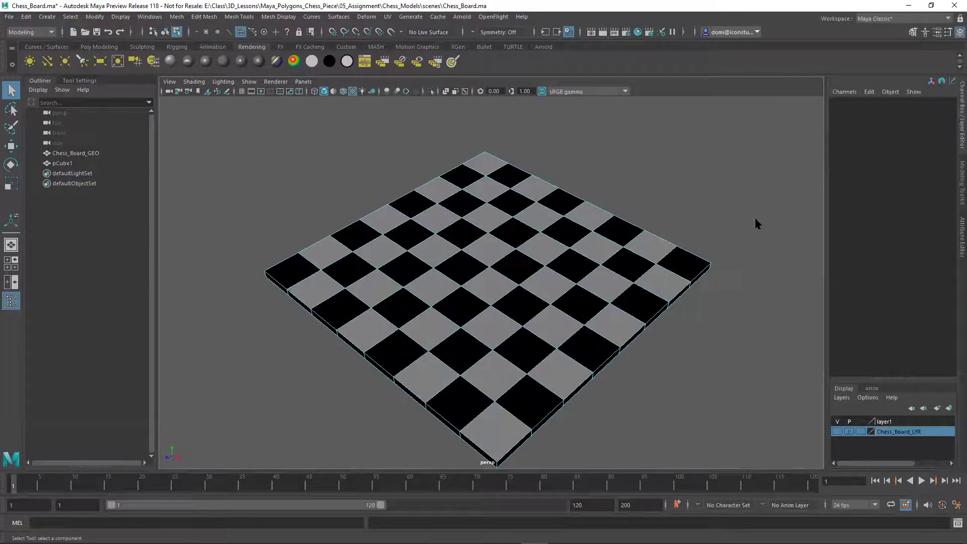
click(959, 177)
click(846, 115)
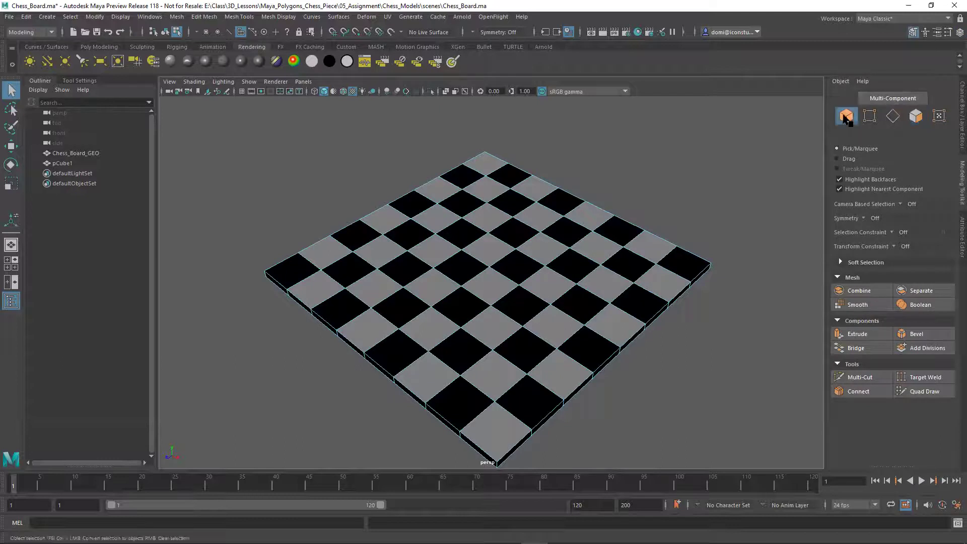
click(724, 188)
alt+drag(638, 218, 650, 198)
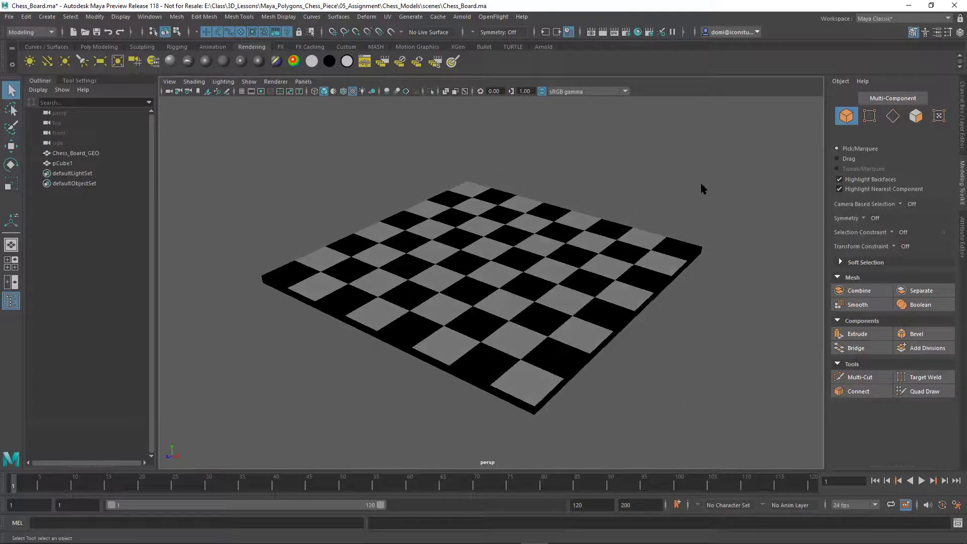
key(space)
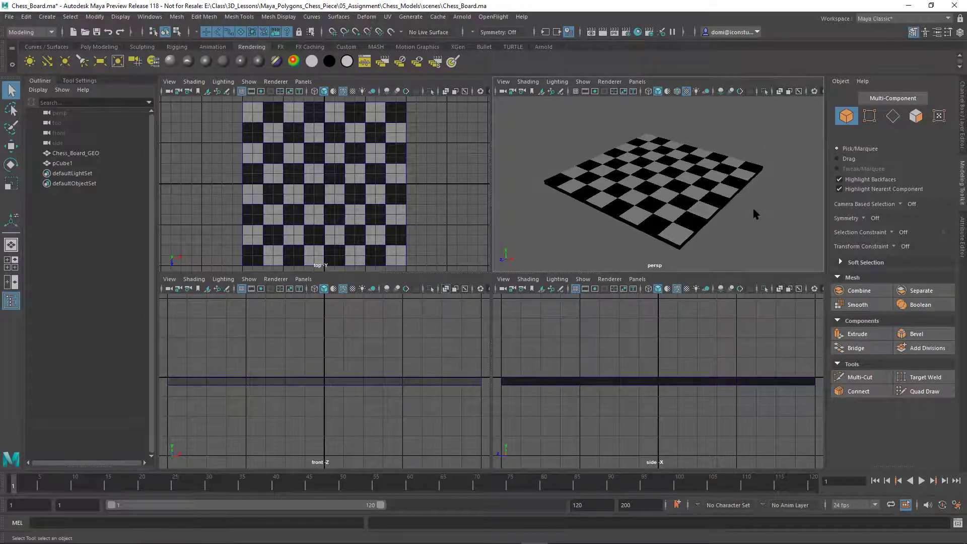
alt+drag(655, 192, 633, 202)
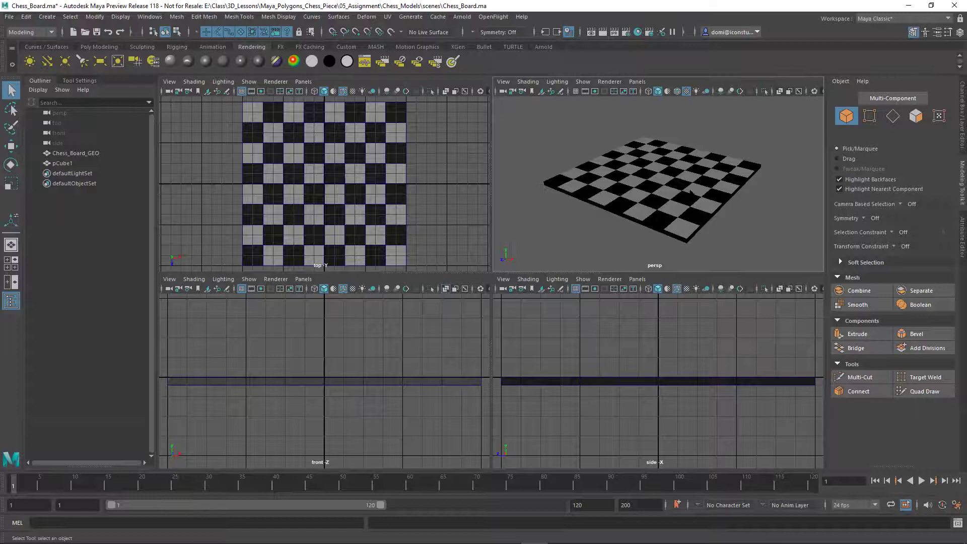
key(space)
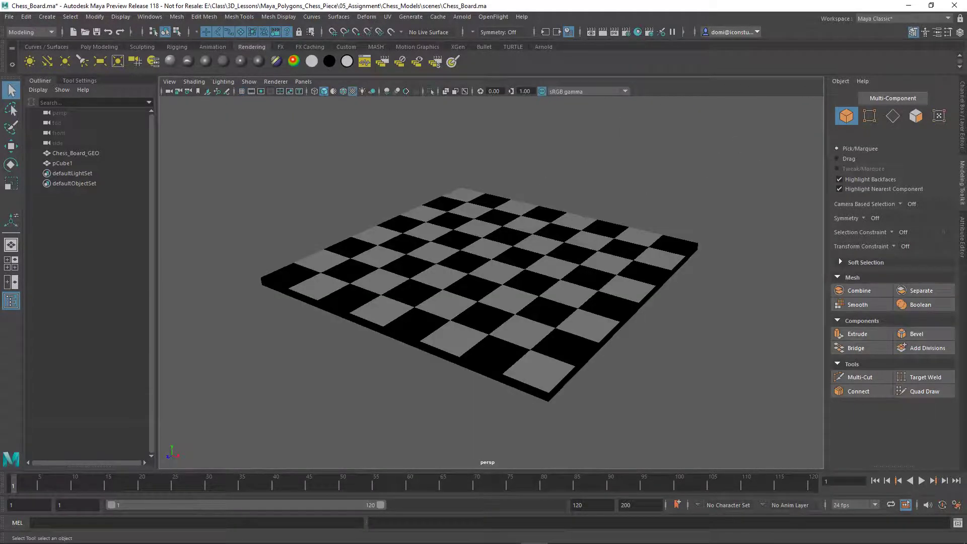
scroll(448, 250, up, 3)
alt+drag(454, 254, 398, 239)
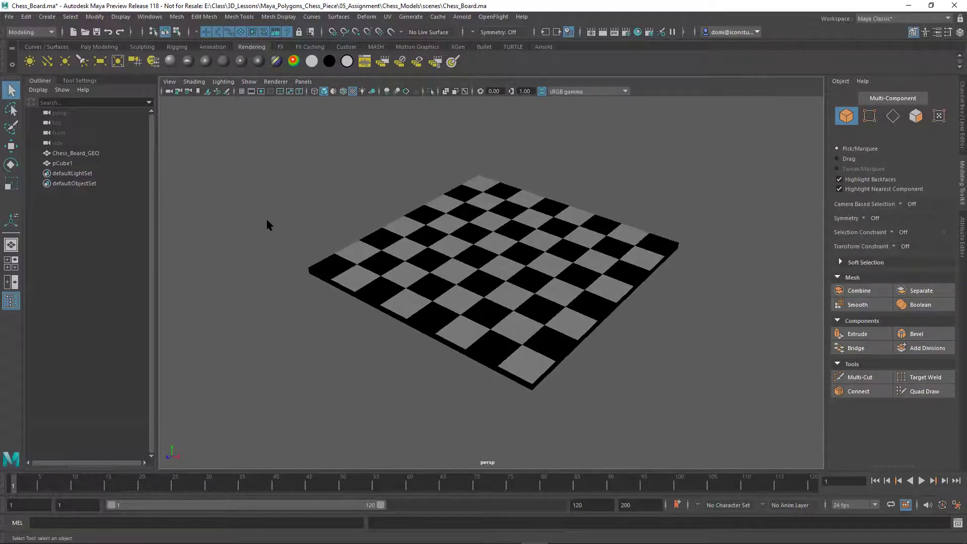
- Import the king model from 2_King_Extrude.ma into the chess board scene
click(9, 16)
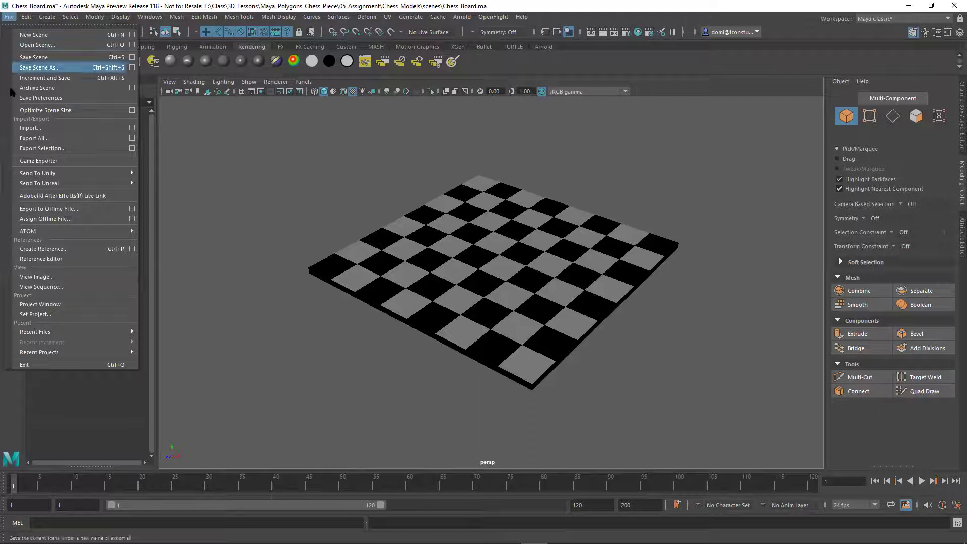
click(28, 128)
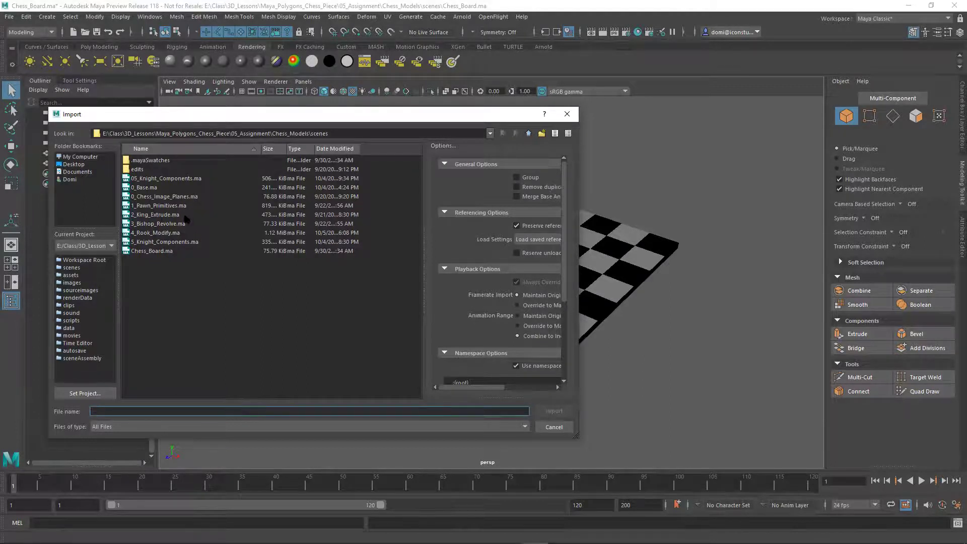
click(158, 215)
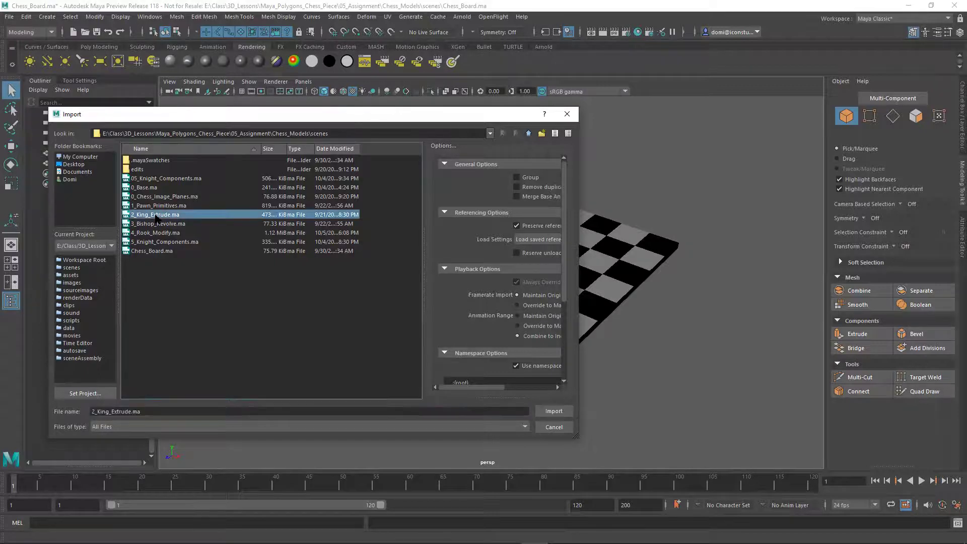
click(554, 412)
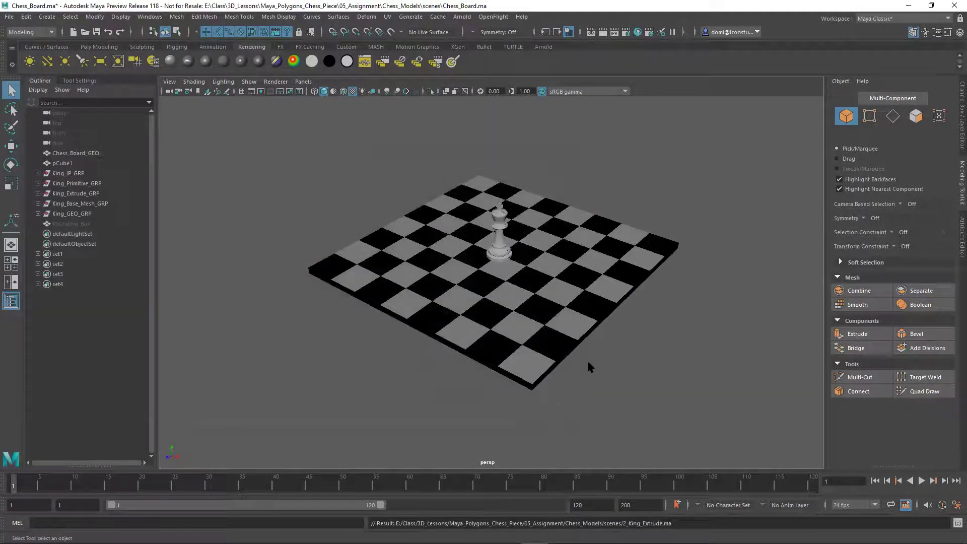
alt+drag(531, 358, 496, 338)
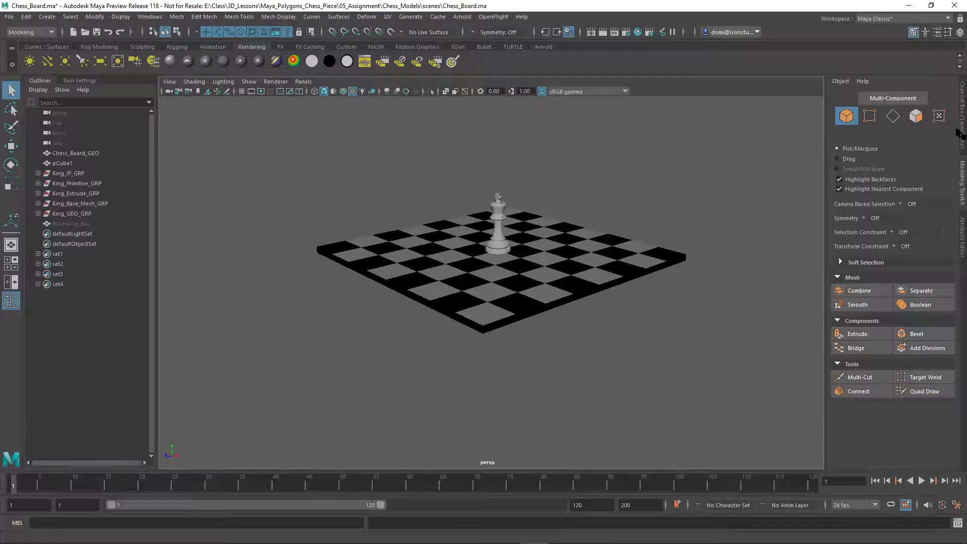
- Enlarge the display layer list to reveal all the imported king layers and hide King_IP_LYR
click(962, 135)
drag(906, 377, 908, 225)
alt+drag(671, 281, 707, 297)
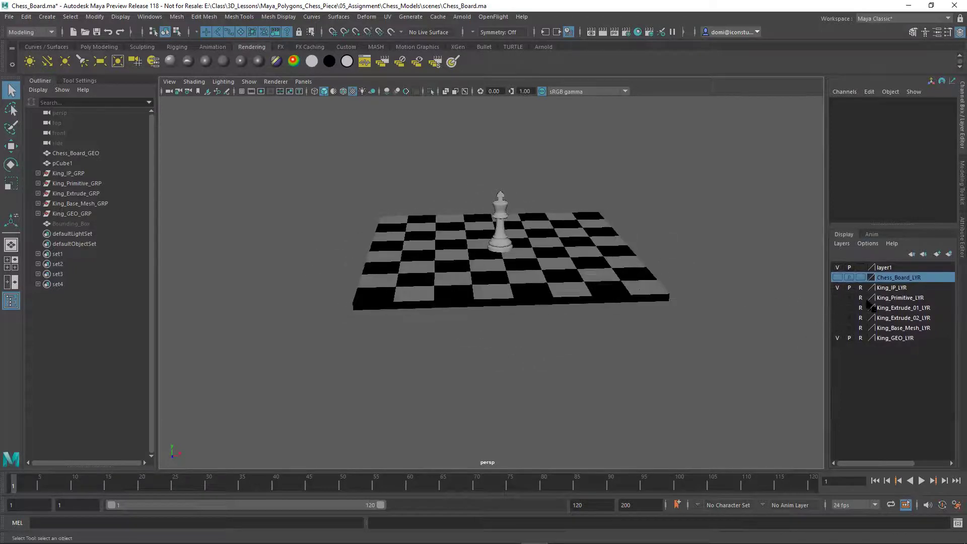
click(837, 288)
- Delete the King_IP_GRP, King_Primitive_GRP, King_Extrude_GRP and King_Base_Mesh_GRP groups and remove the unused display layers
click(77, 206)
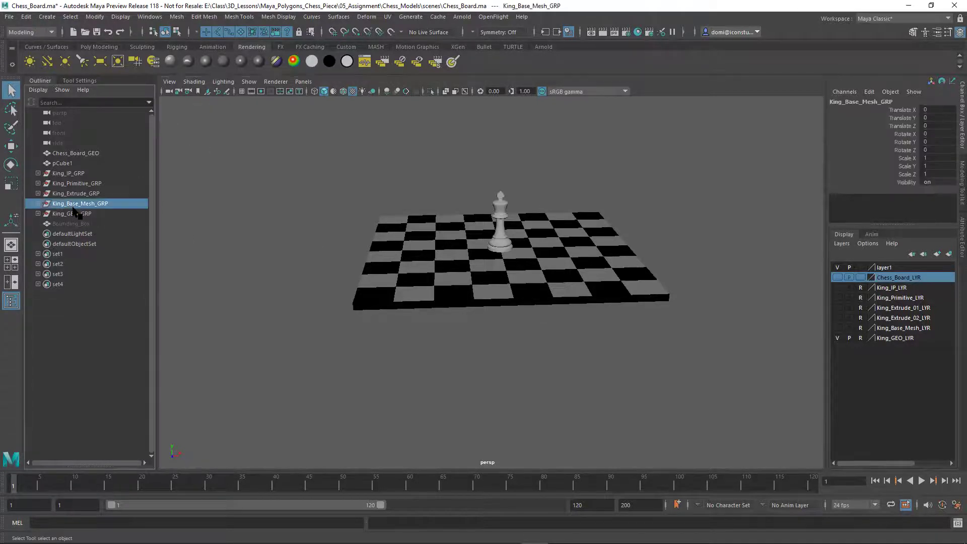
shift+click(68, 173)
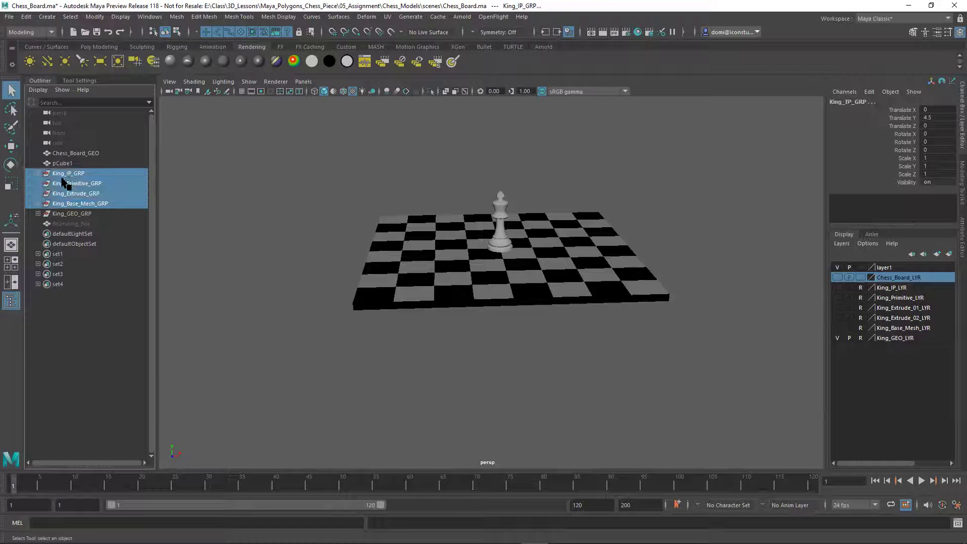
key(Delete)
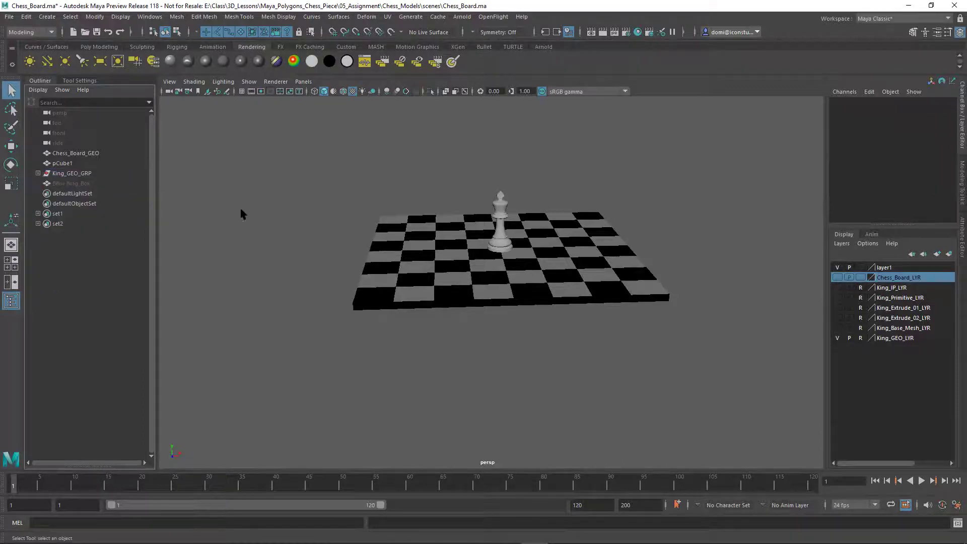
alt+drag(684, 225, 695, 223)
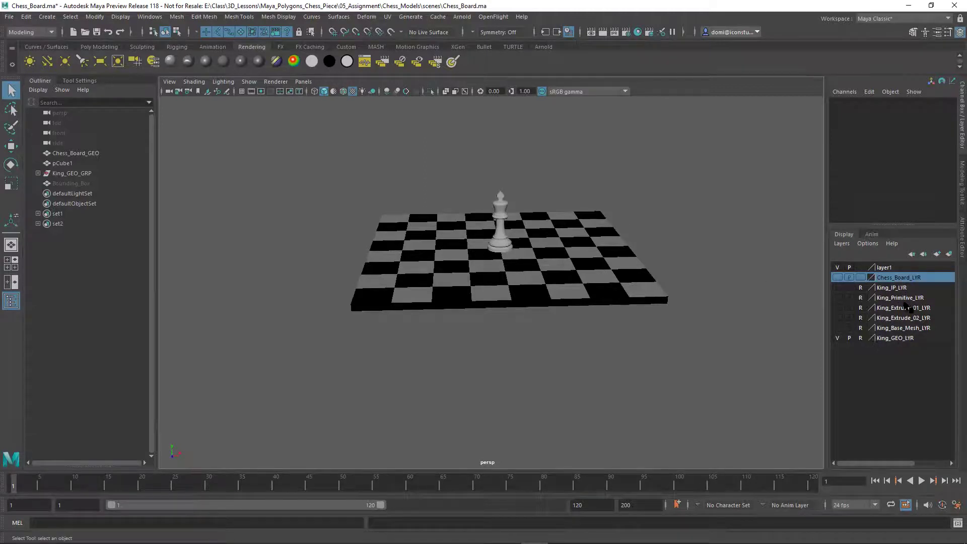
click(841, 243)
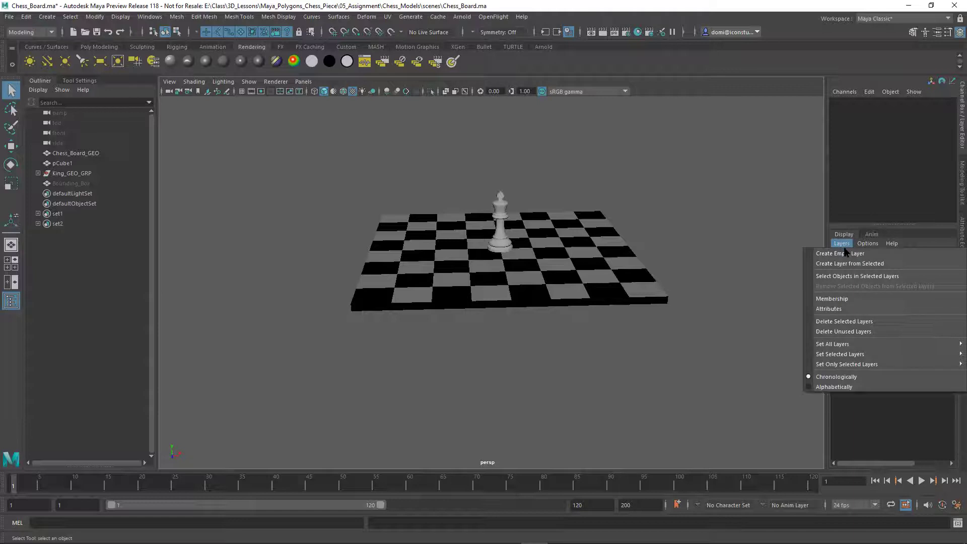
click(855, 332)
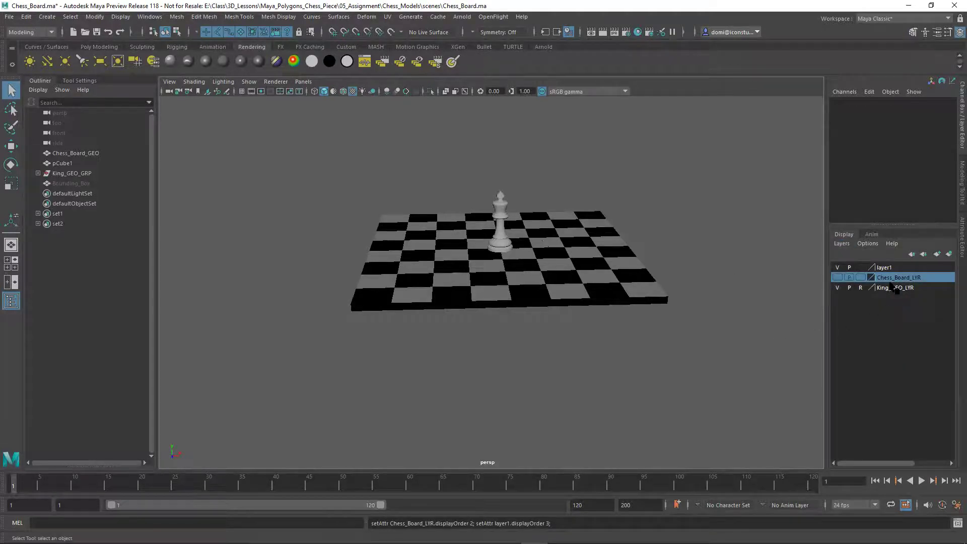
- Turn off the reference display type of King_GEO_LYR and select the king mesh on the board
scroll(550, 217, up, 6)
scroll(675, 339, up, 5)
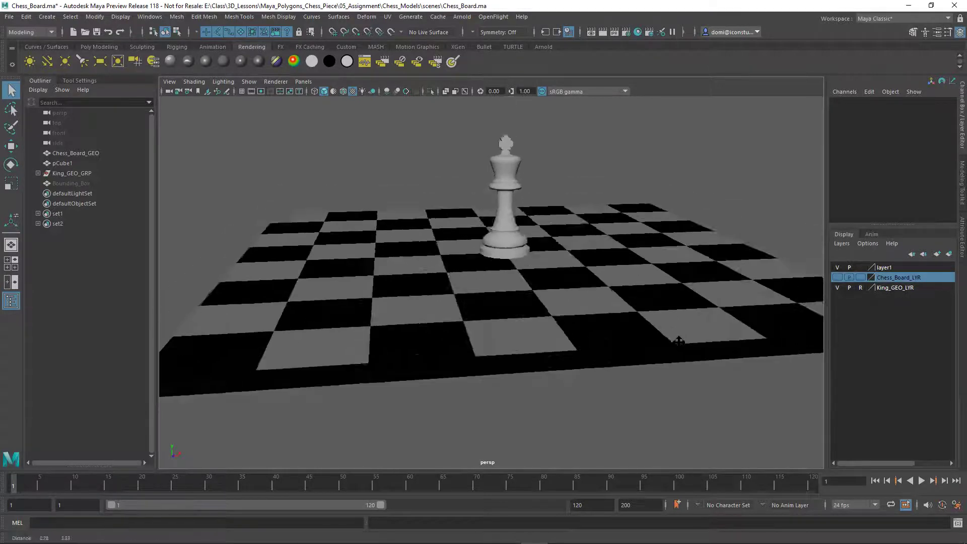
alt+middle_drag(590, 285, 584, 288)
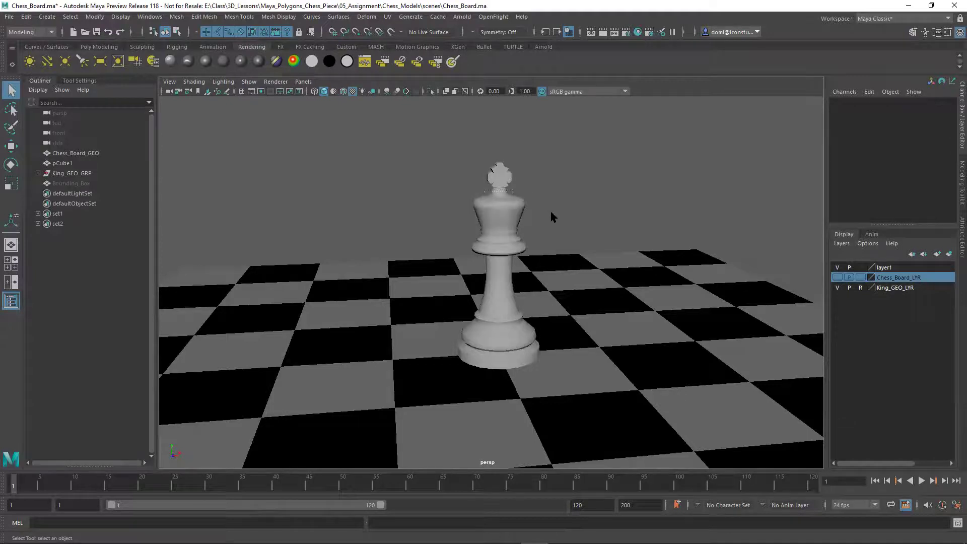
click(860, 288)
drag(450, 179, 556, 223)
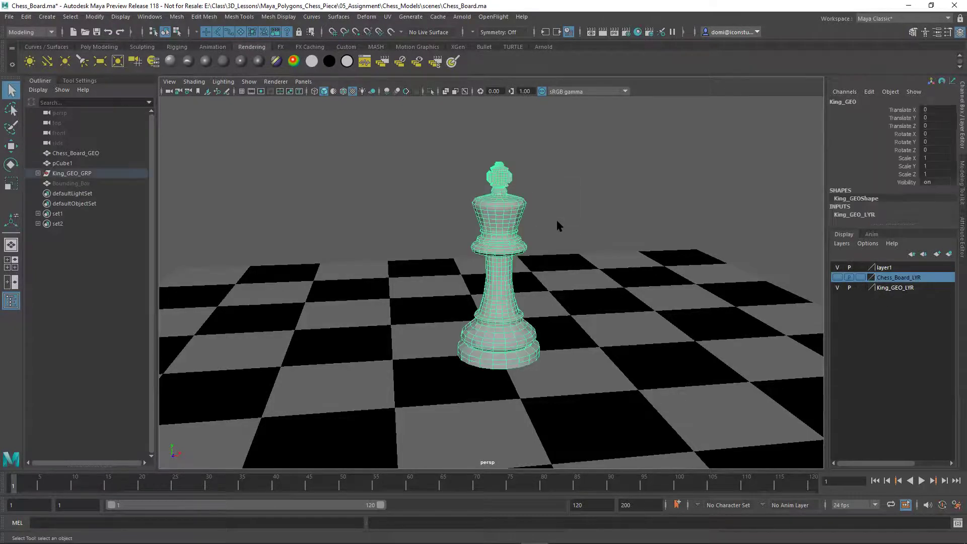
alt+drag(691, 207, 504, 229)
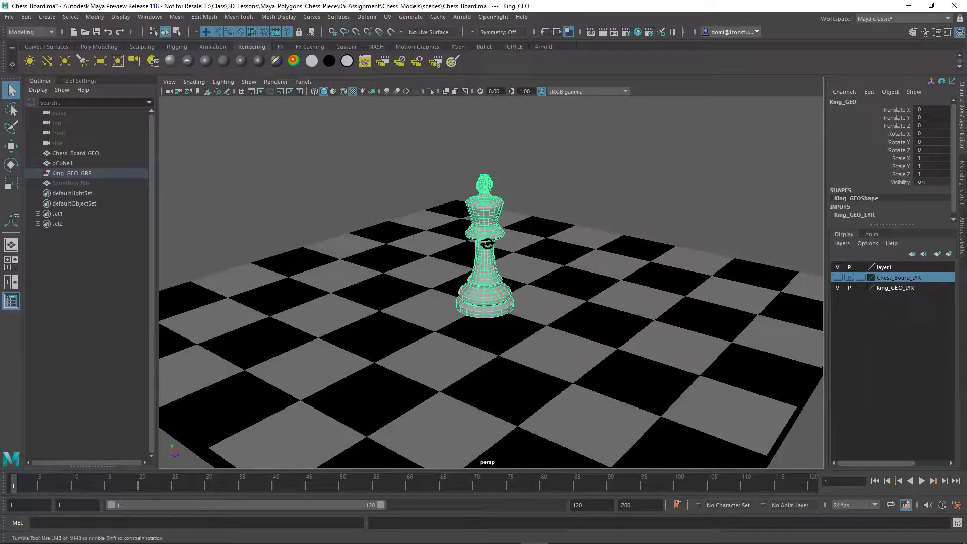
alt+drag(486, 244, 480, 245)
alt+right_drag(480, 244, 545, 276)
alt+drag(544, 276, 542, 272)
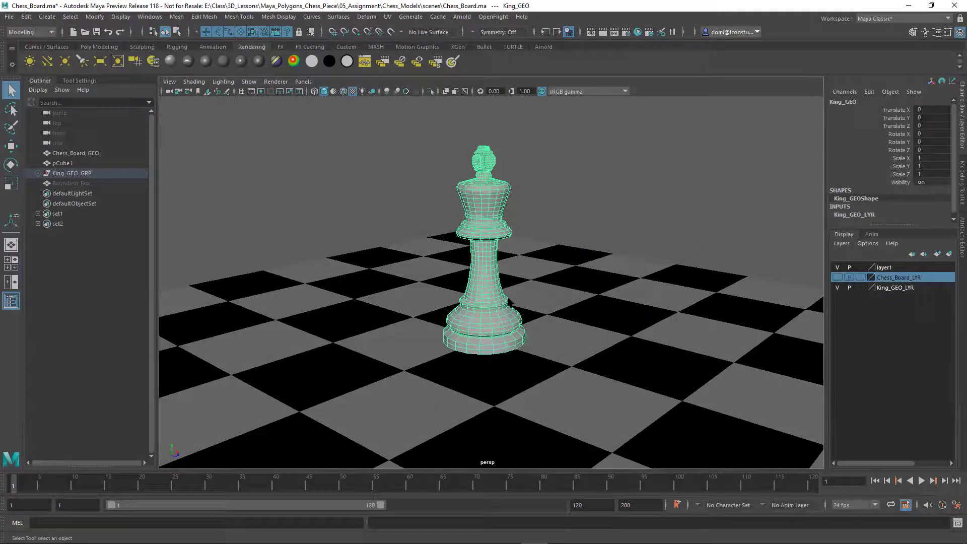
right_click(482, 212)
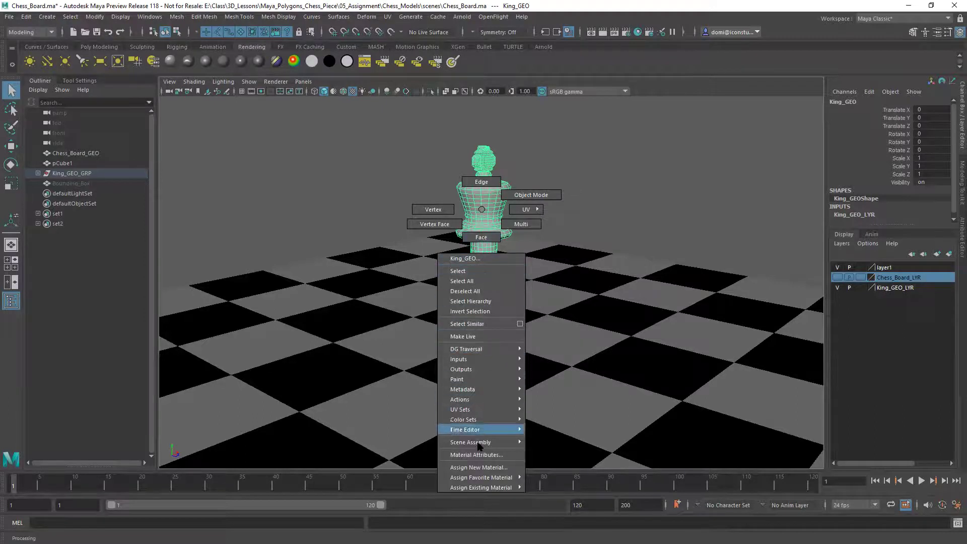
click(479, 472)
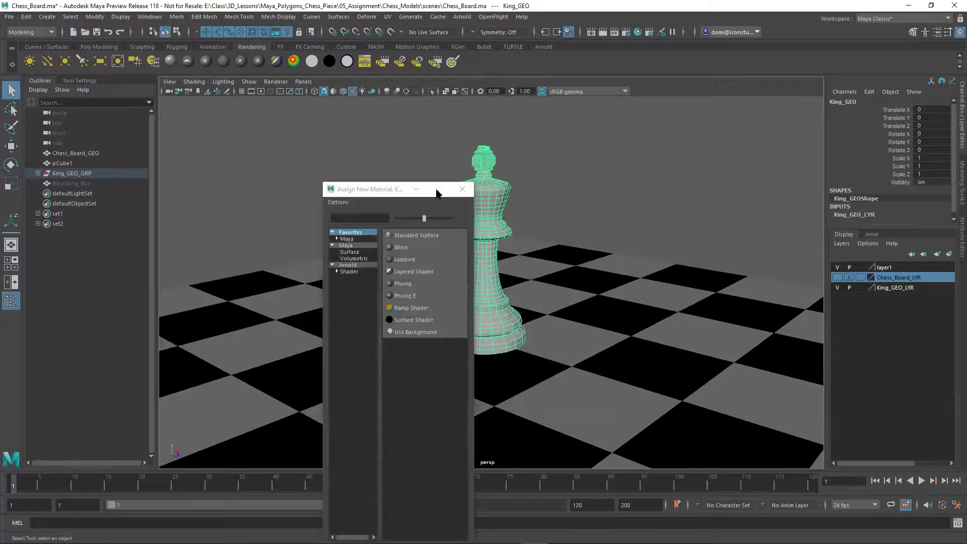
click(463, 189)
- Assign the existing Black_MAT material to the king and deselect it
right_click(486, 240)
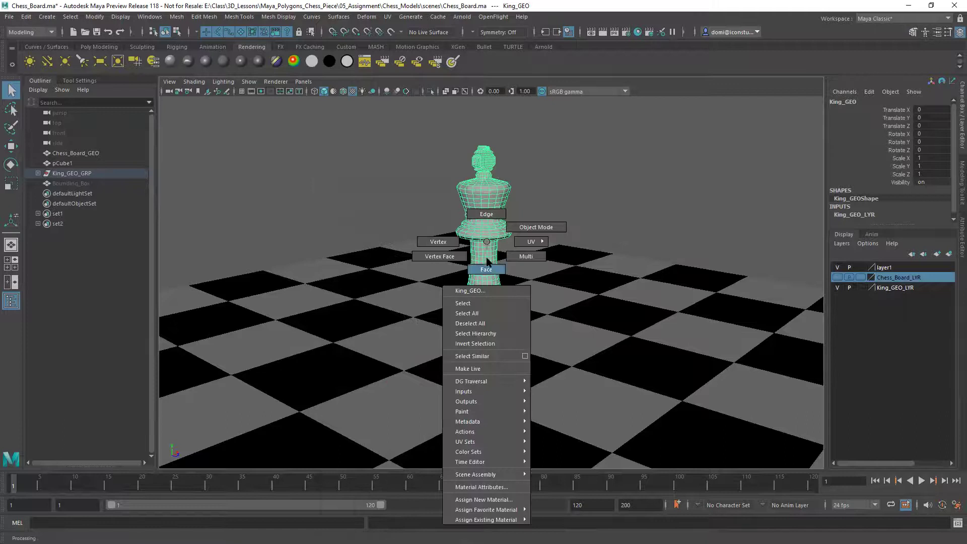
mouse_move(486, 510)
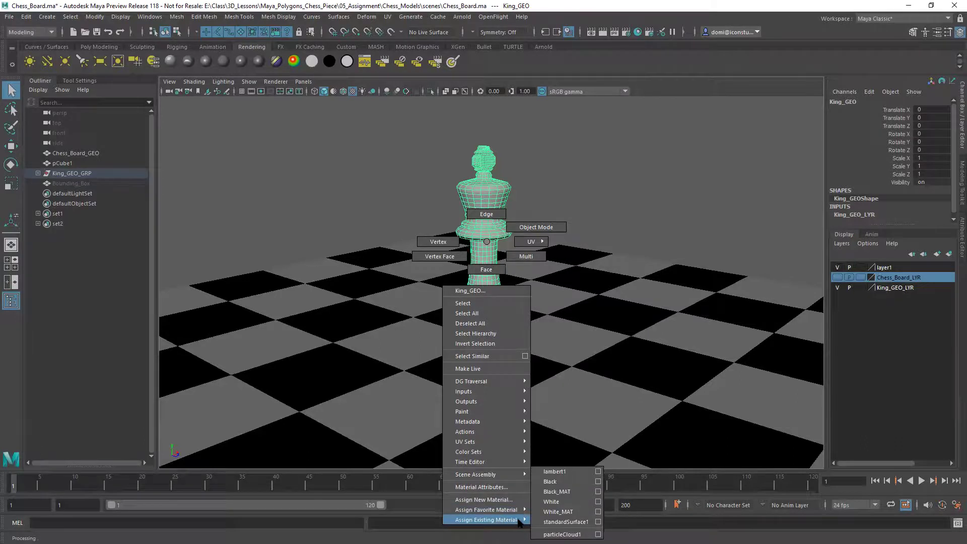
click(577, 487)
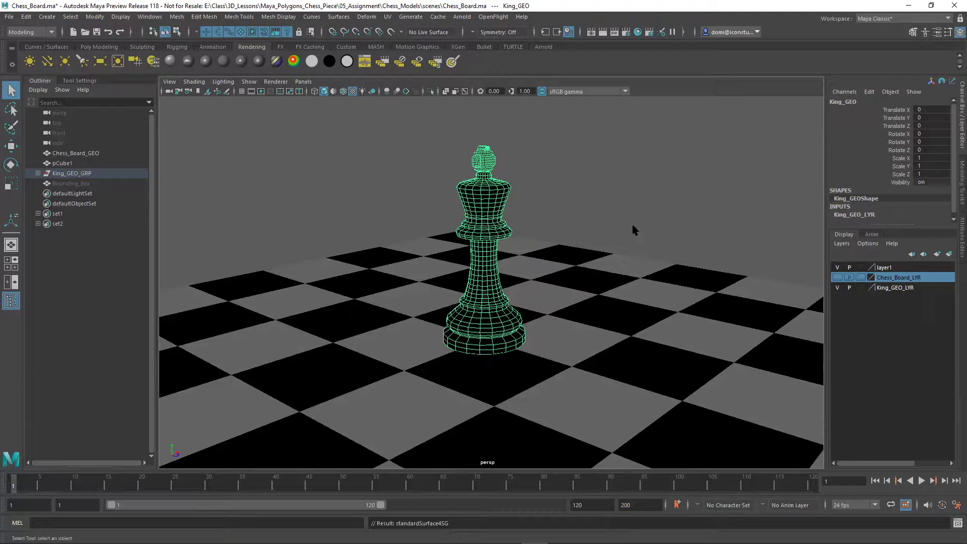
click(654, 184)
- Select the king, assign it the existing White_MAT material, and clear the selection
alt+drag(629, 174, 532, 193)
drag(411, 152, 501, 218)
right_drag(459, 190, 535, 513)
click(570, 192)
- Examine the king on the whole checkered board from several angles to compare its size and color with the squares
alt+right_drag(572, 198, 364, 192)
alt+drag(364, 192, 731, 216)
alt+right_drag(731, 216, 612, 215)
alt+drag(612, 215, 636, 195)
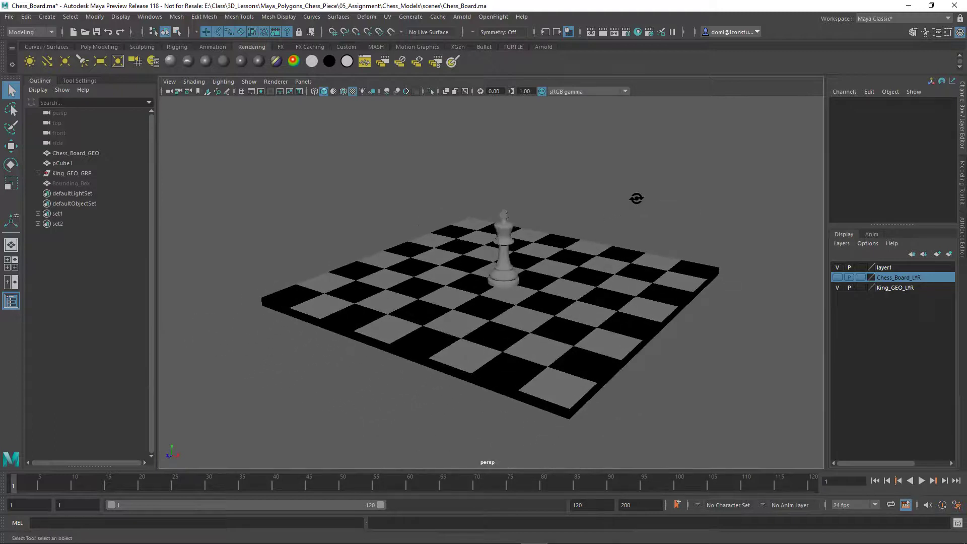
alt+middle_drag(615, 196, 605, 173)
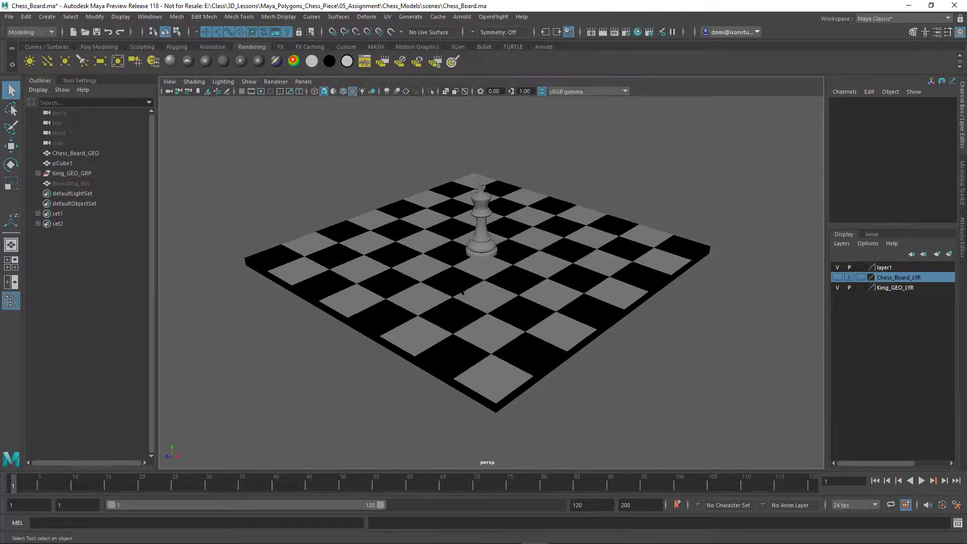
mouse_move(656, 316)
alt+mouse_down()
mouse_move(658, 303)
mouse_move(730, 305)
mouse_move(709, 317)
mouse_move(669, 309)
alt+mouse_up()
mouse_move(652, 309)
alt+middle_down()
mouse_move(666, 304)
mouse_move(659, 302)
alt+middle_up()
mouse_move(659, 302)
alt+mouse_down()
mouse_move(638, 304)
mouse_move(652, 303)
alt+mouse_up()
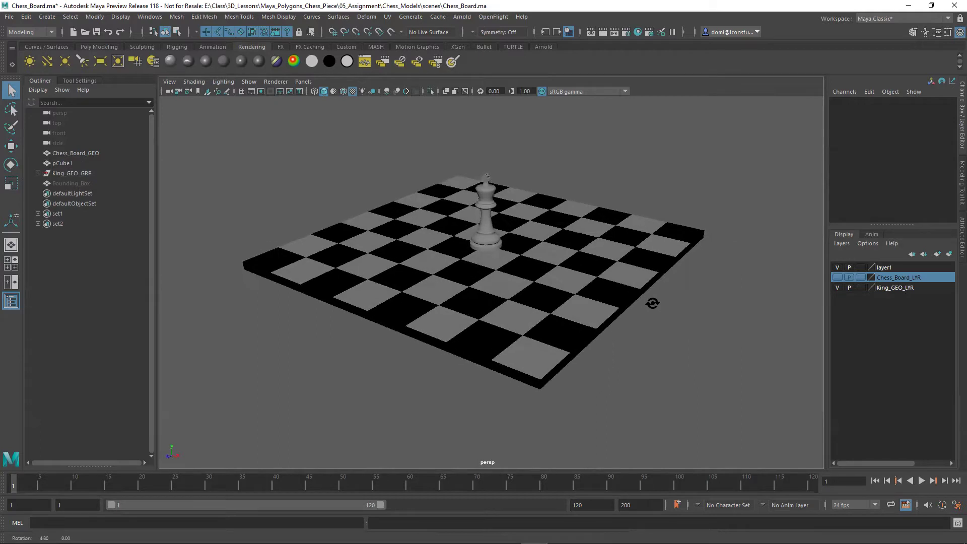